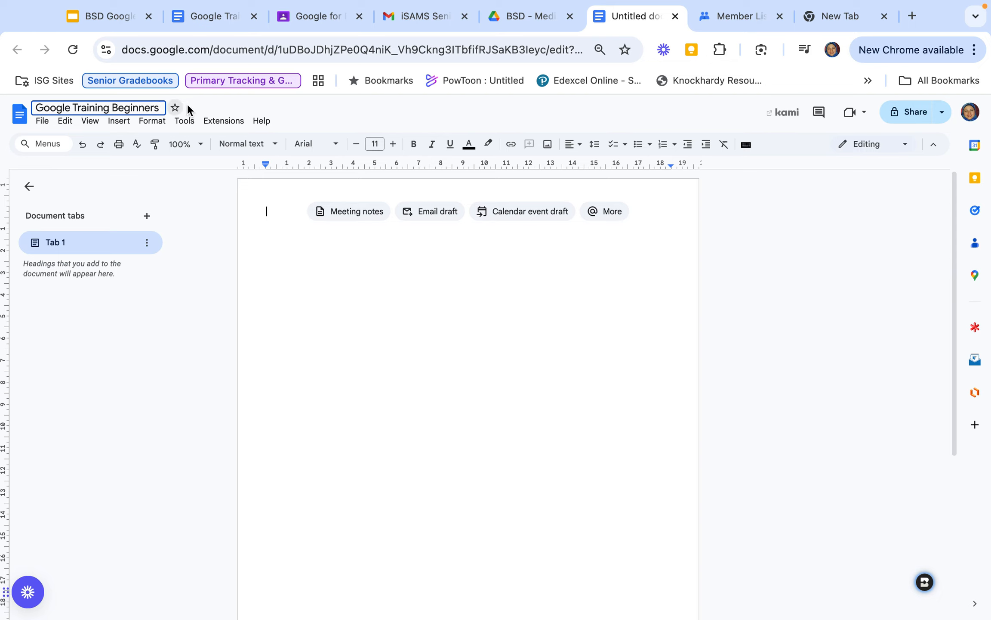
- Confirm the document name Google Training Beginners and move the file to the 1-Training folder, accepting the ownership change
key("Return")
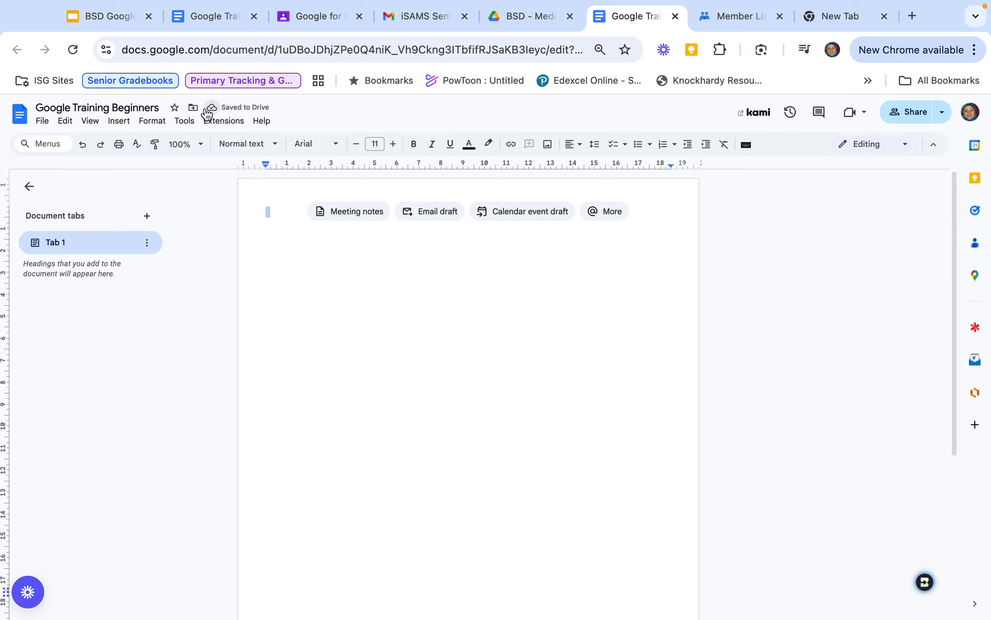
left_click(194, 107)
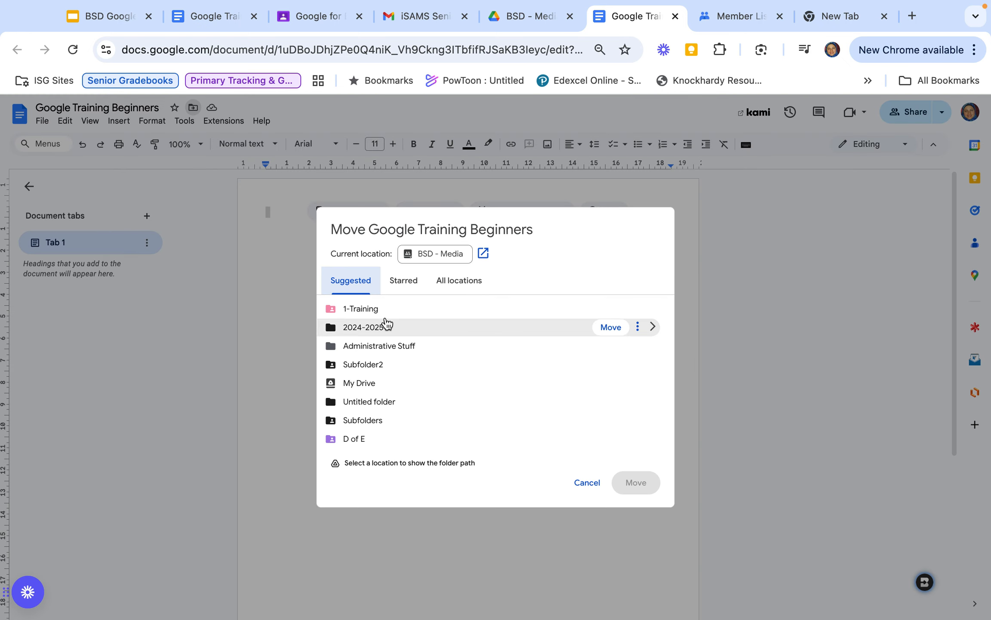
mouse_move(426, 316)
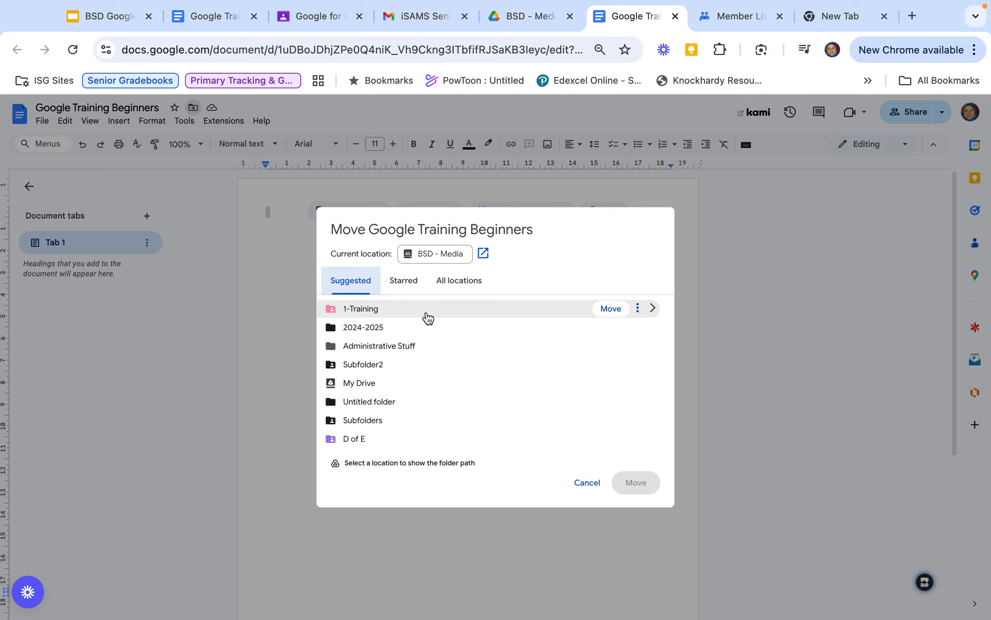
left_click(610, 310)
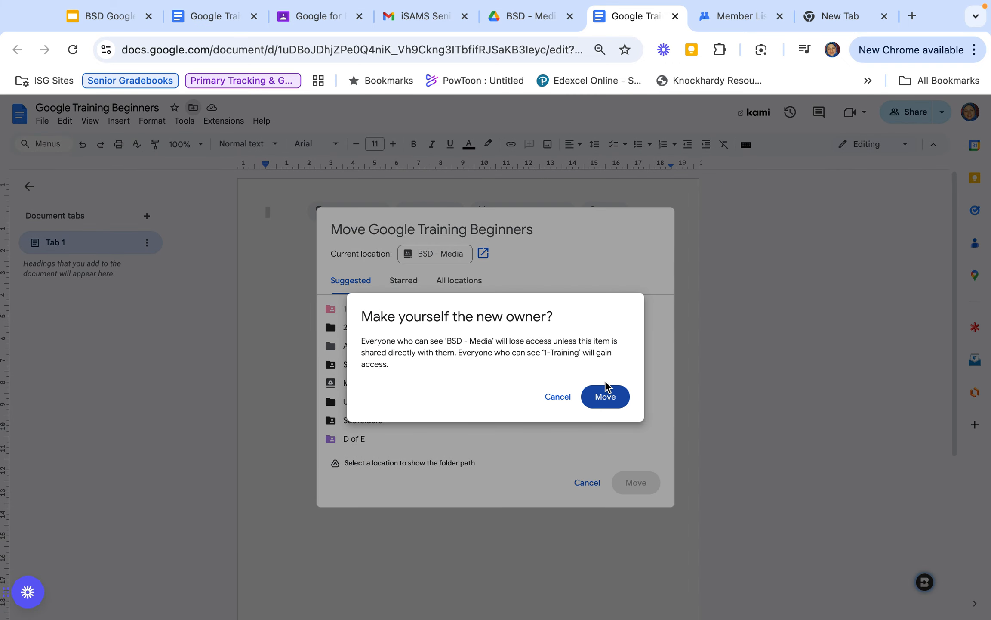
left_click(606, 398)
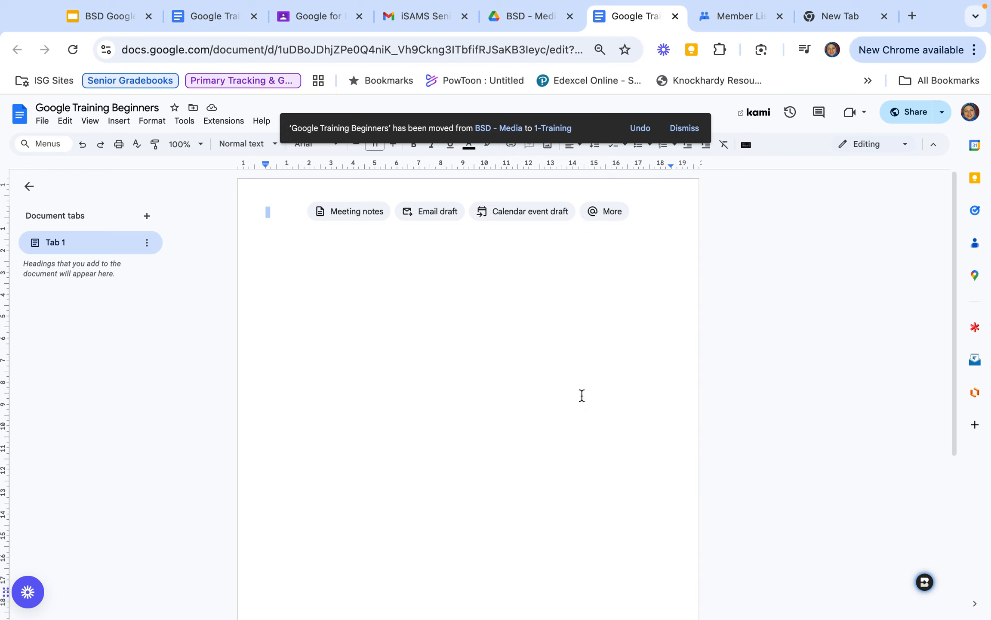
left_click(690, 129)
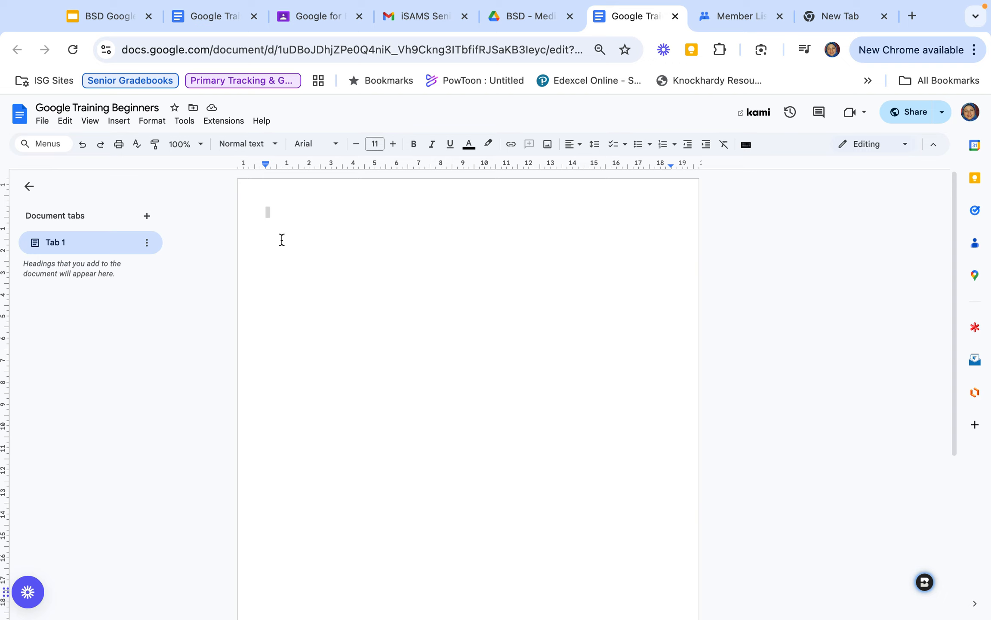
- Add "Chapter 1" in the Title style with the placeholder body line "Dkghdglkjffjn" beneath it
left_click(278, 145)
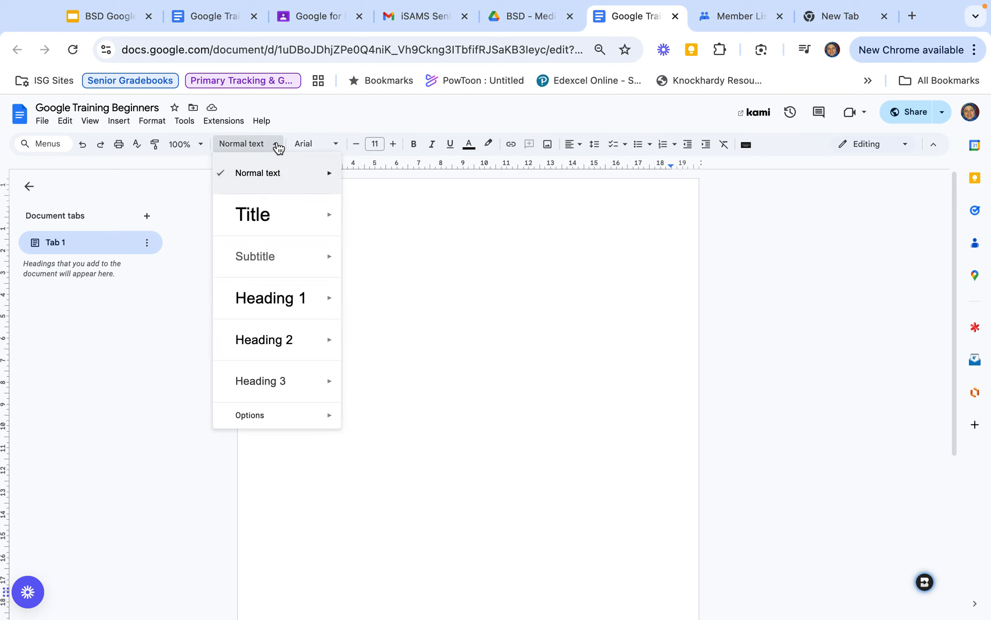
mouse_move(277, 219)
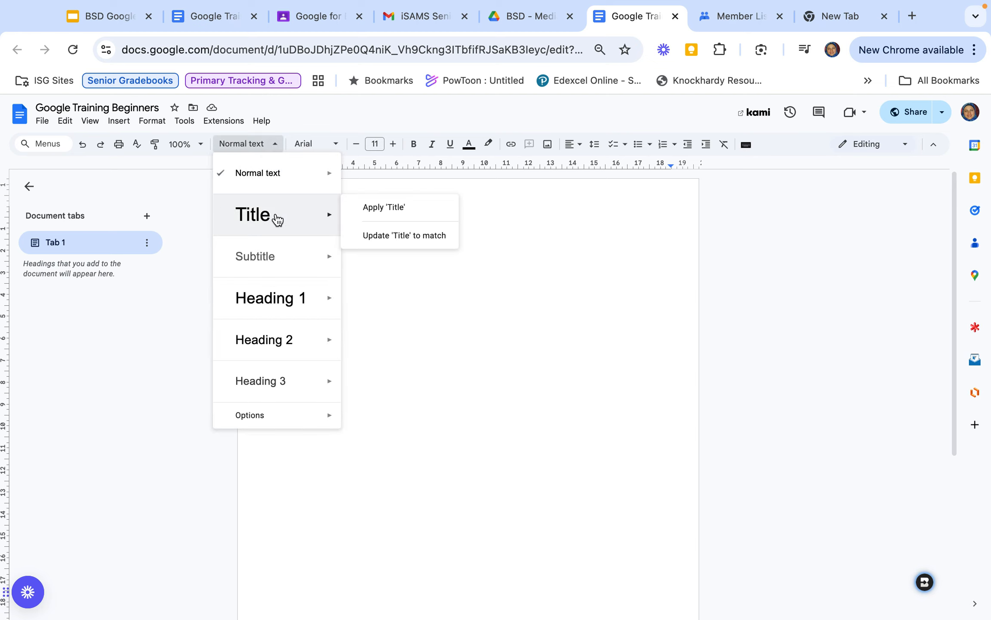
left_click(276, 219)
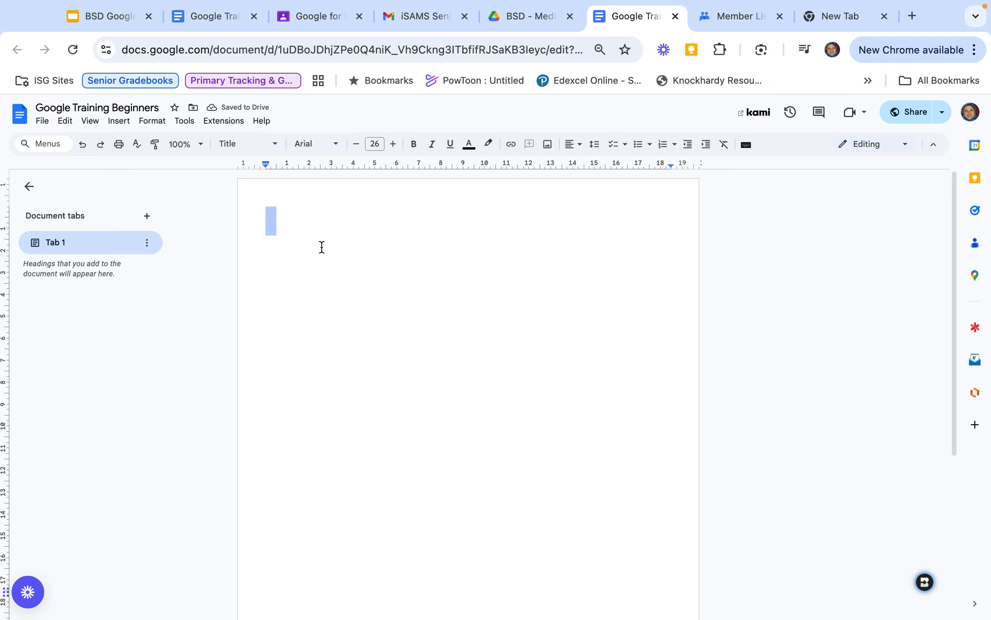
type("Chapter ")
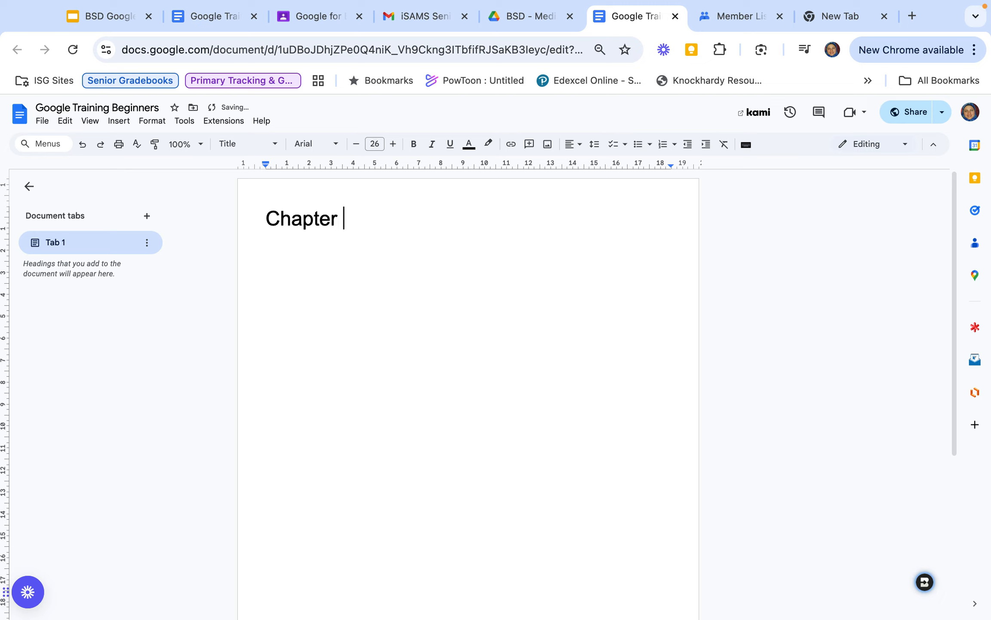
type("1")
key("Return")
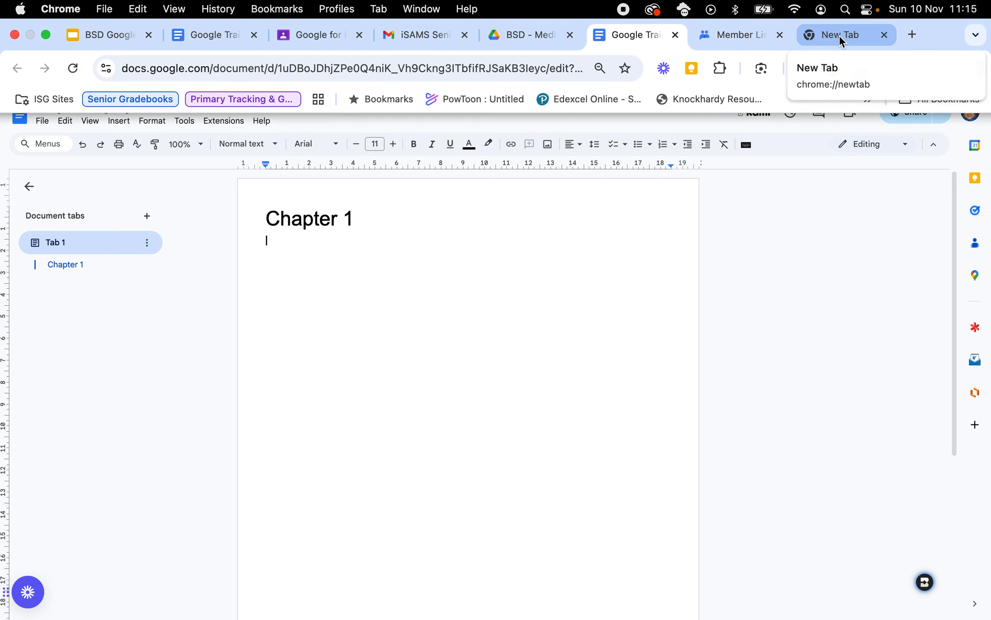
type("dkghdglkjff")
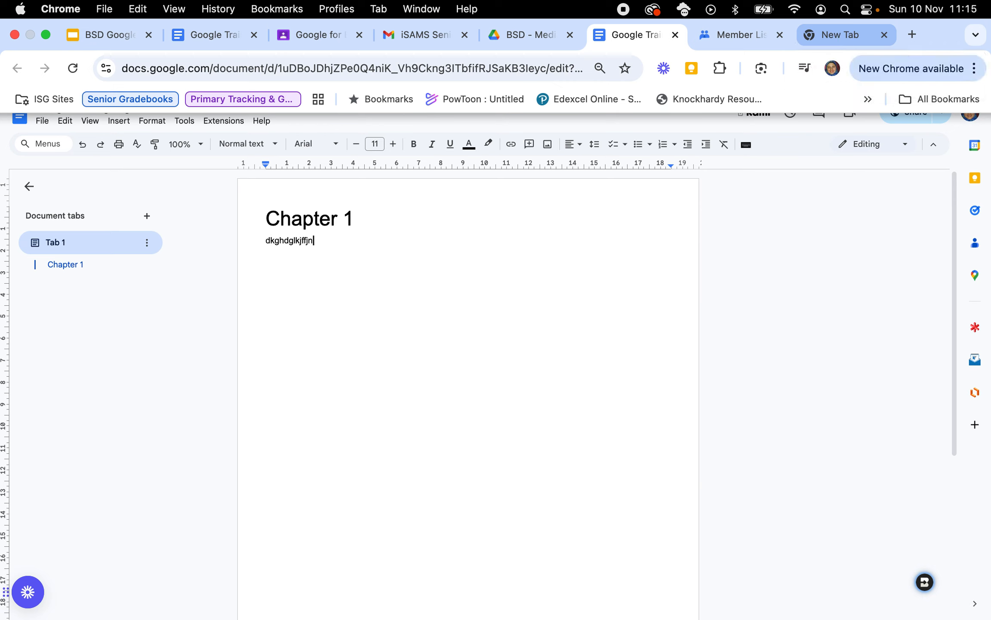
type("jn")
key("Return")
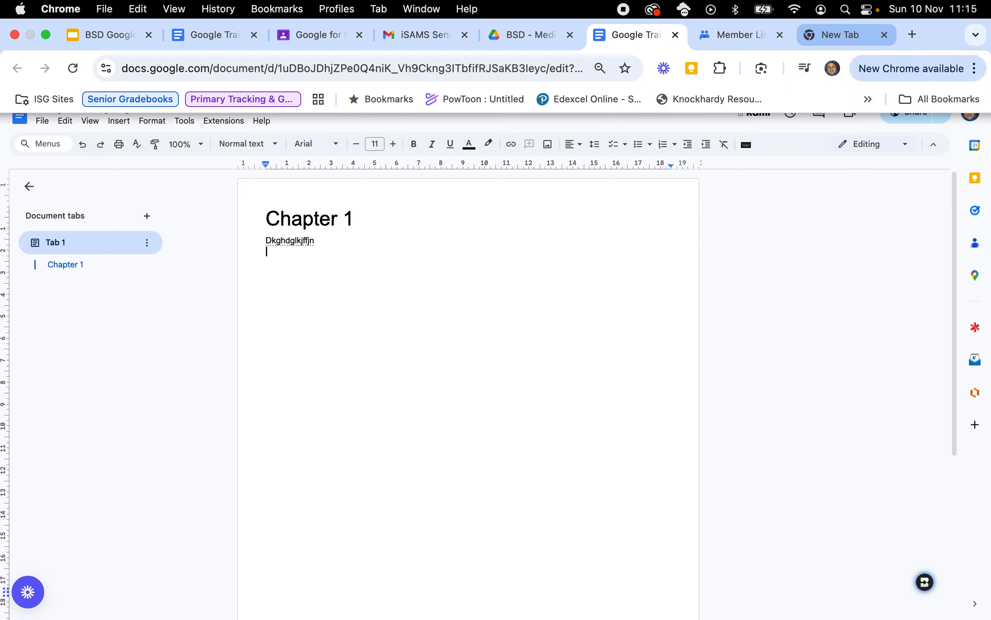
- Add "Section 1" in the Heading 1 style with the placeholder body line "Kfjggjfdgjkfd" and a blank line beneath it
left_click(275, 146)
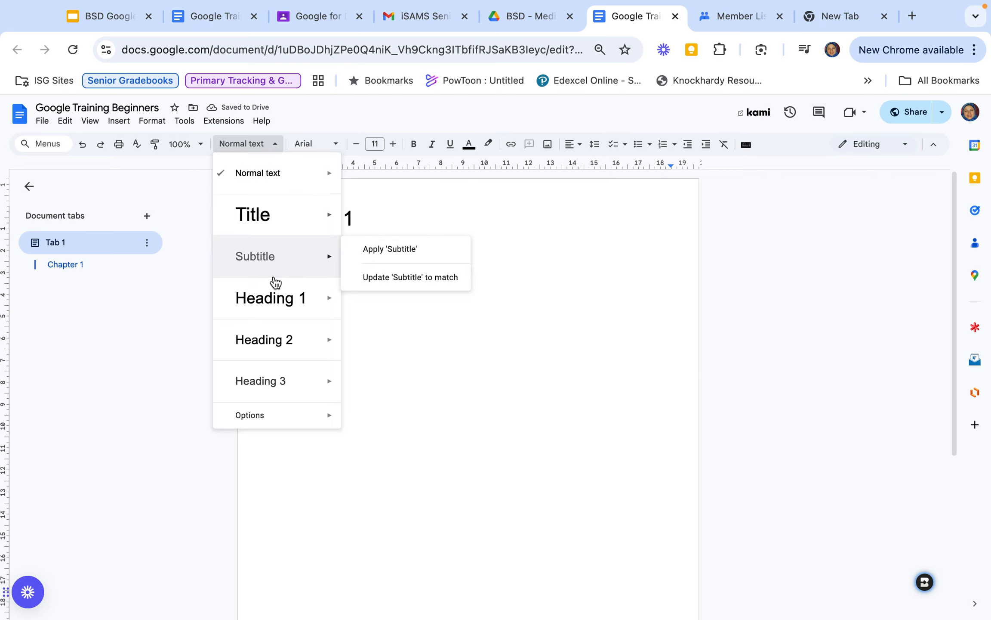
left_click(282, 299)
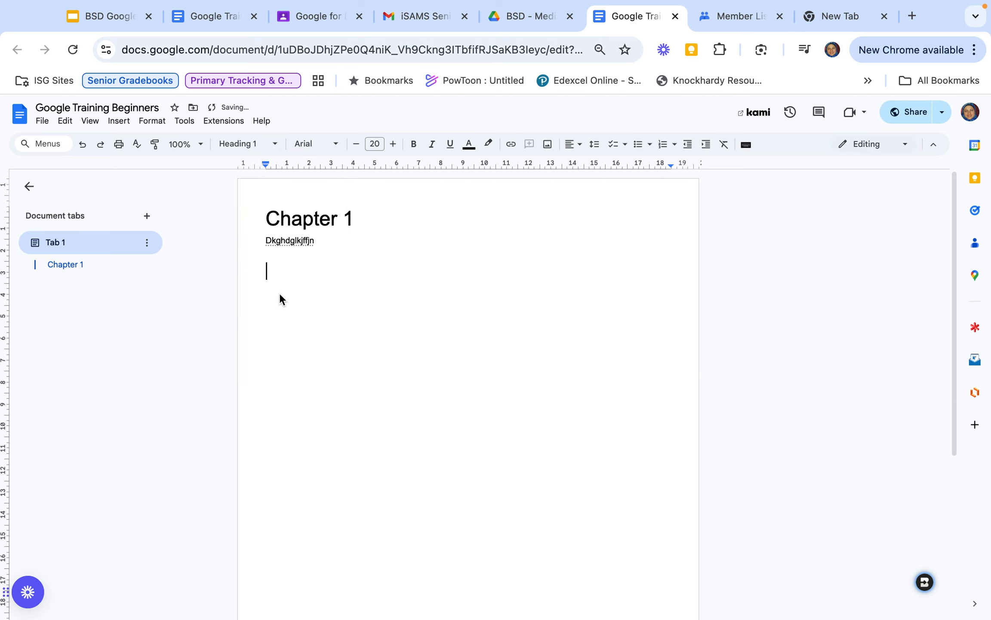
type("Section 1")
key("Return")
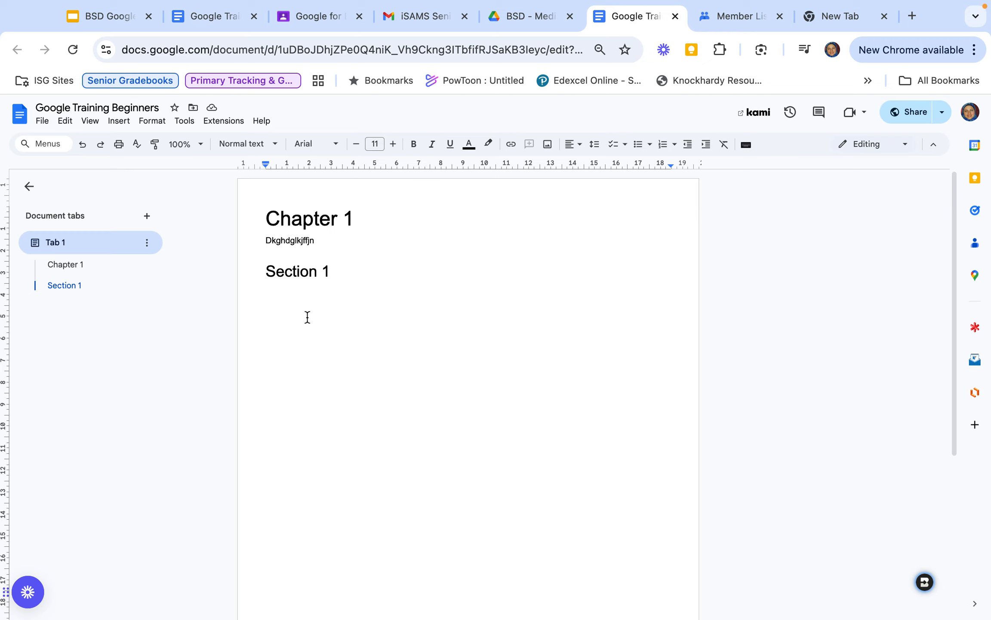
type("Kfjggjfdgjkfd")
key("Return")
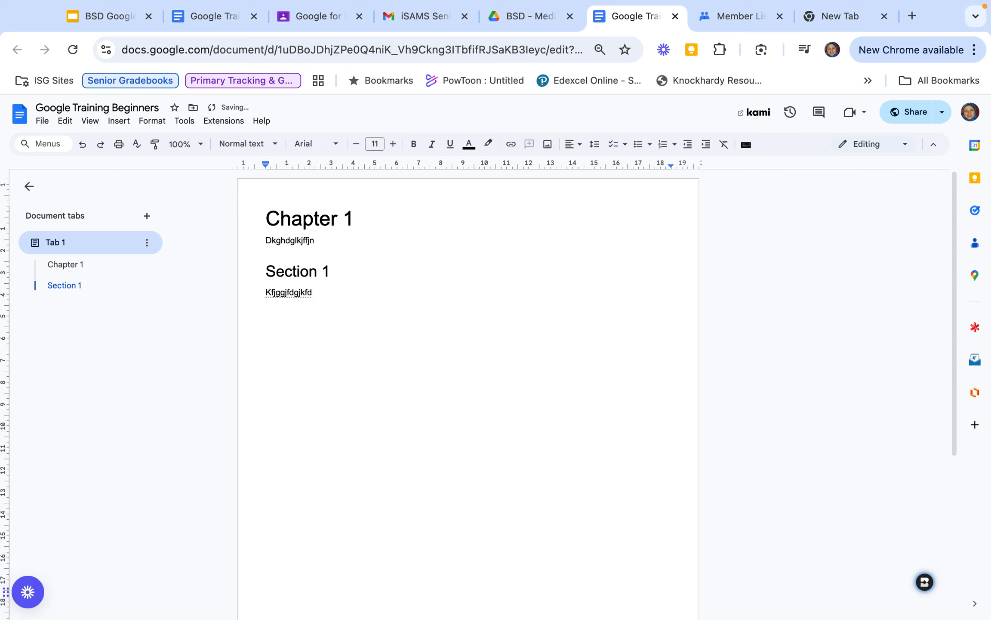
key("Return")
left_click(276, 143)
mouse_move(276, 346)
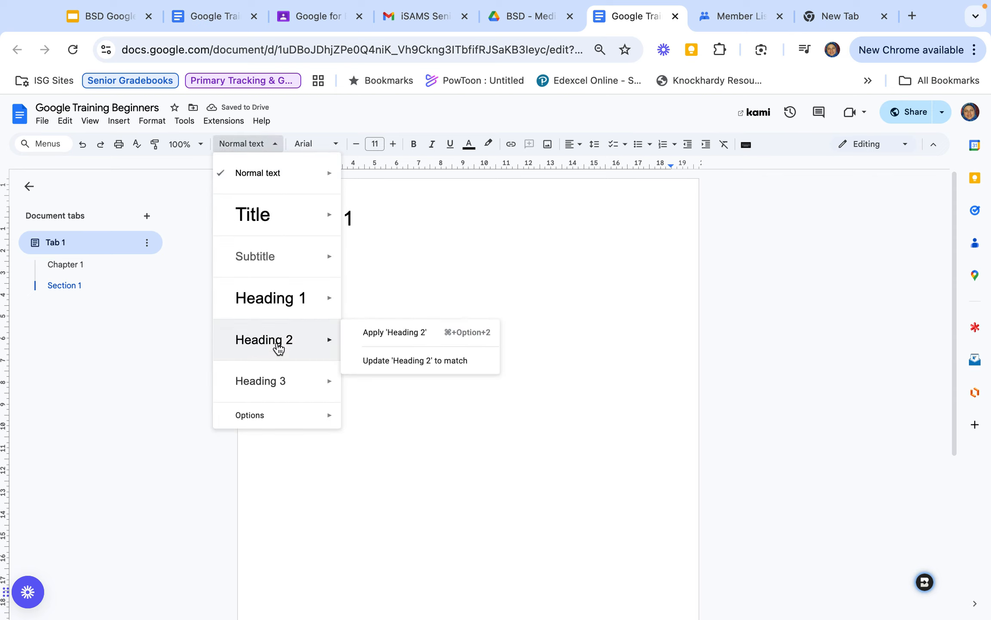
left_click(277, 344)
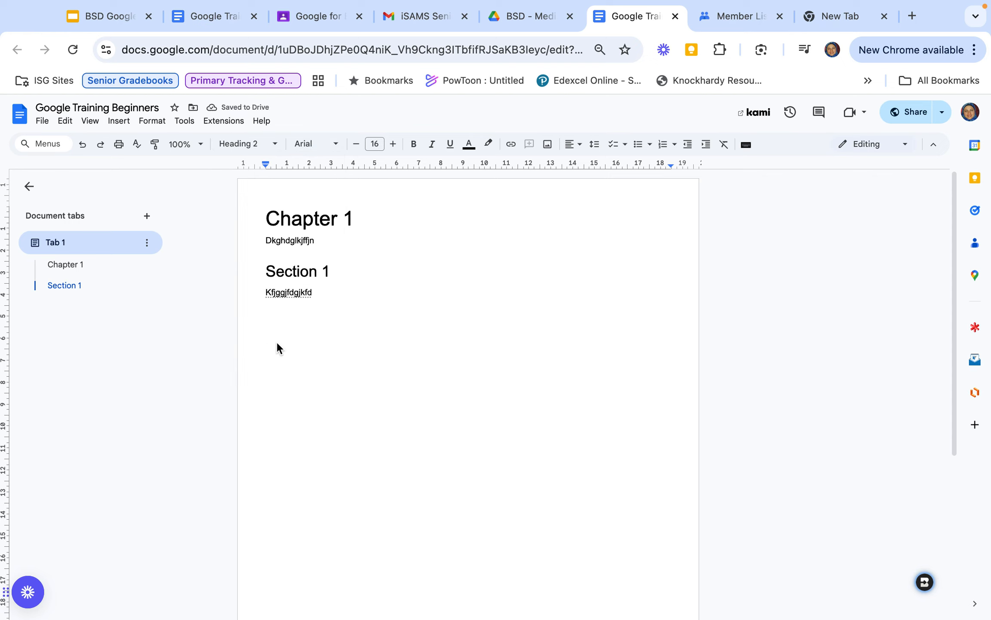
- Add "Section 2" in the Heading 1 style with the placeholder body line "Sgjuhgkjdff" beneath it
left_click(274, 145)
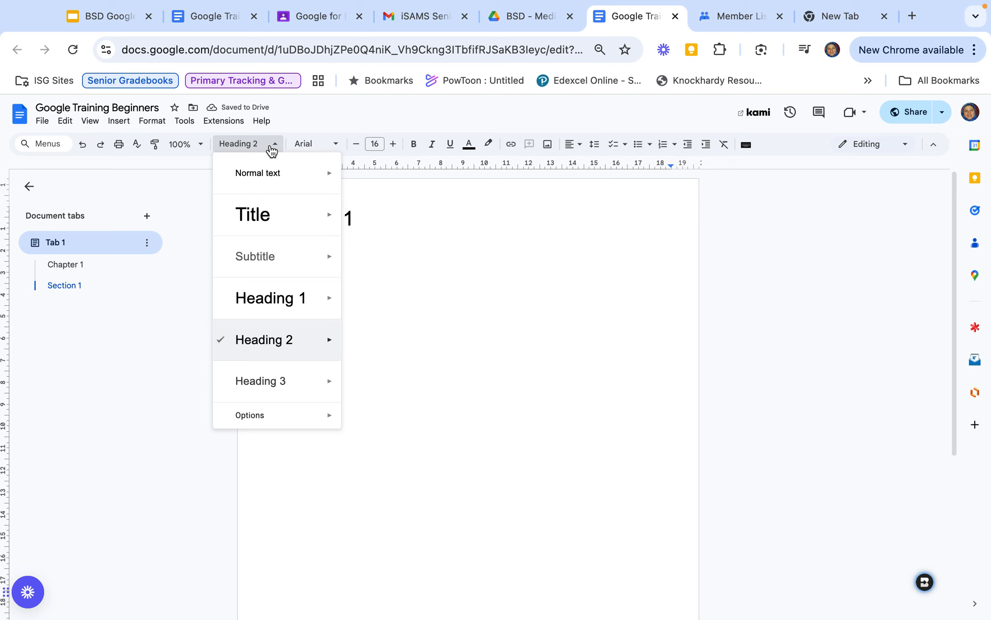
mouse_move(274, 276)
left_click(274, 296)
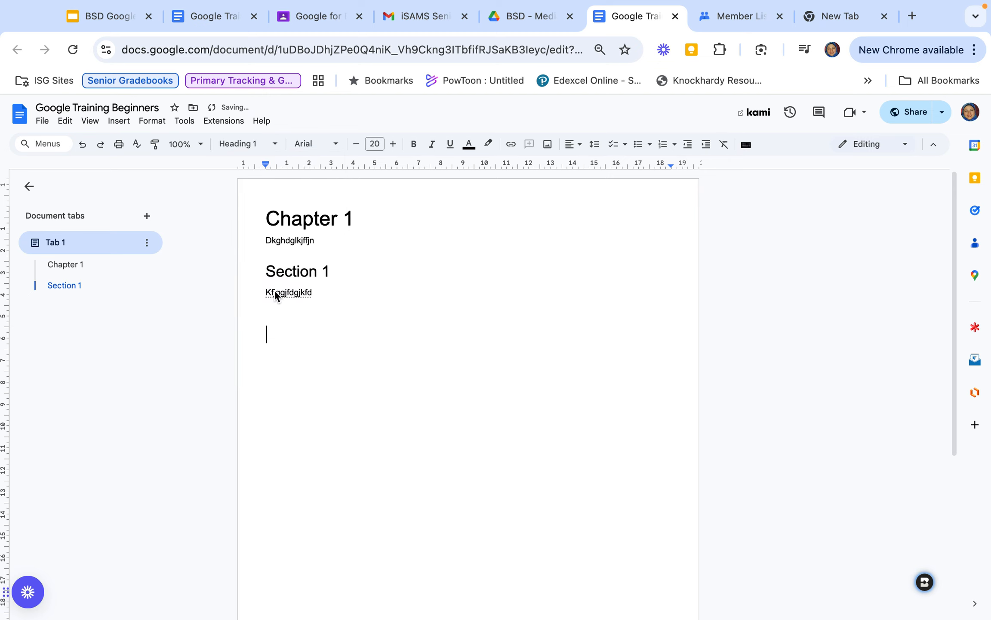
type("Section")
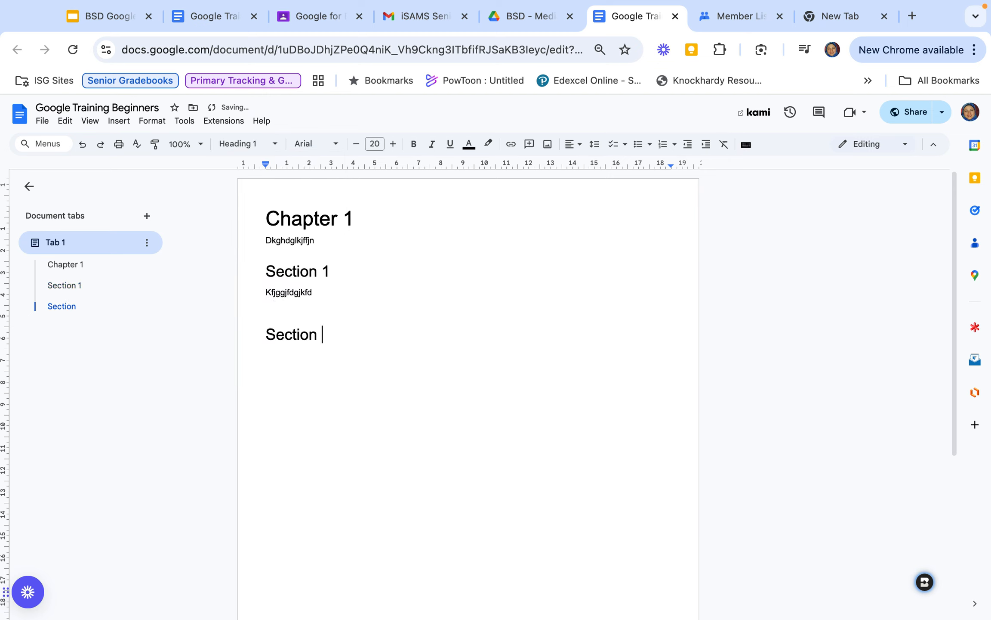
type(" 2")
key("Return")
type("sgjuhgkjdff")
key("Return")
- Add "Section 3" in the Heading 1 style below the Section 2 text
left_click(261, 143)
left_click(285, 308)
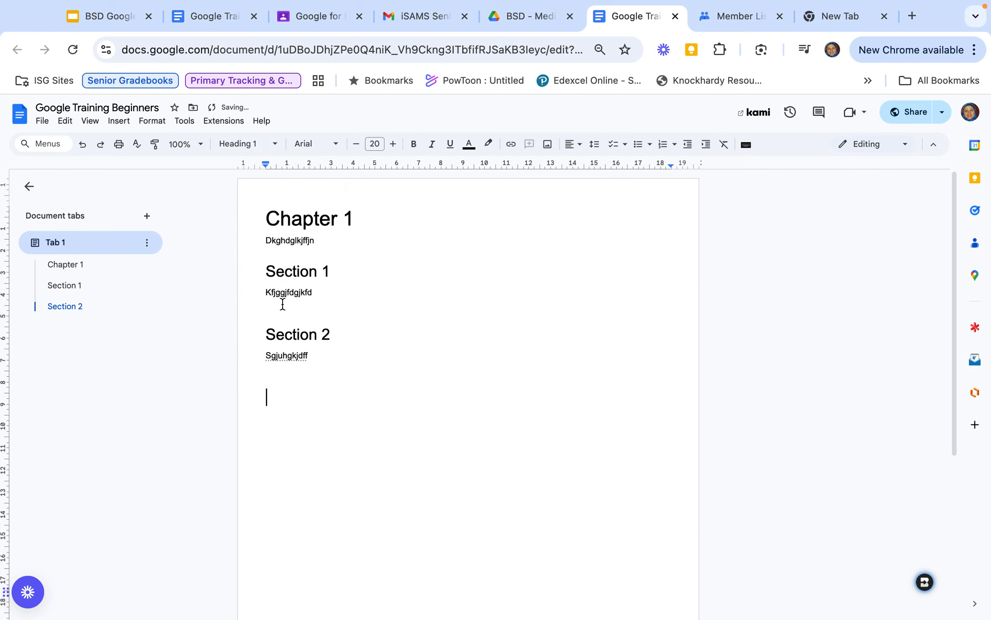
type("Sectio")
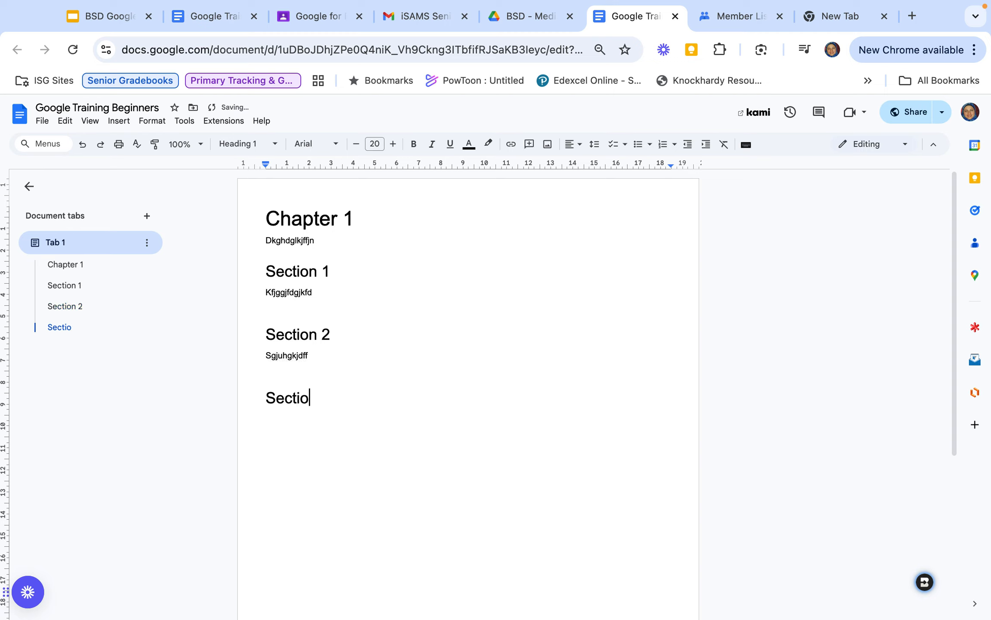
type("n 3")
key("Return")
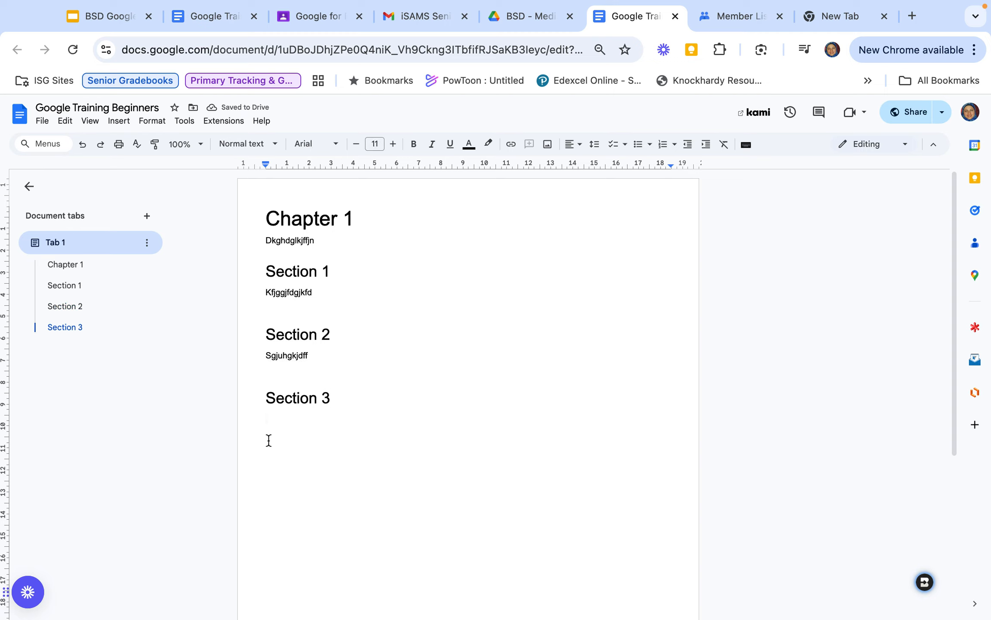
- Insert a new line after the Section 1 body text and apply the Heading 2 style to it
left_click(320, 297)
key("Return")
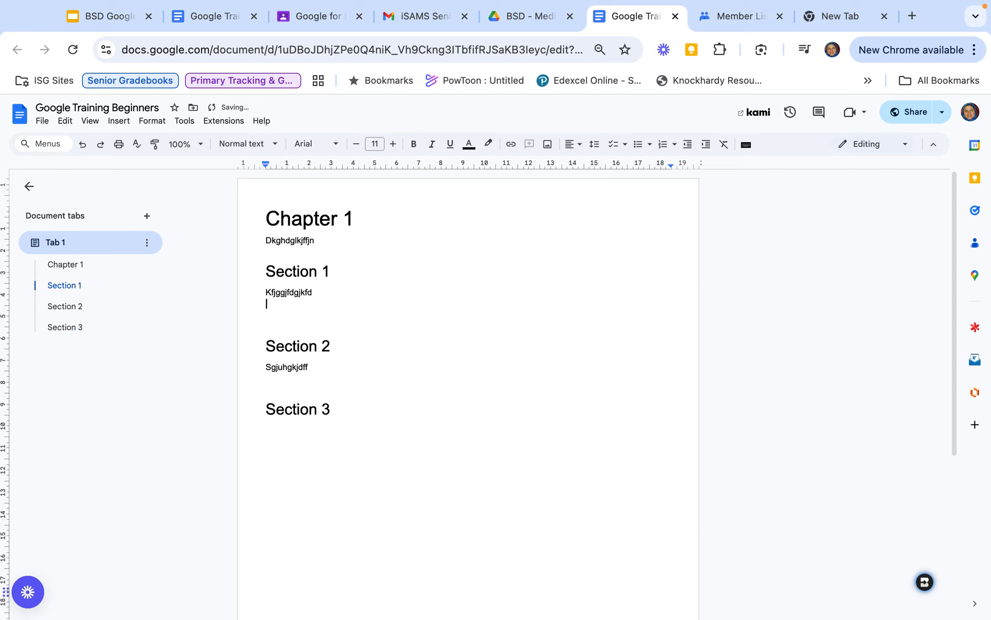
left_click(247, 143)
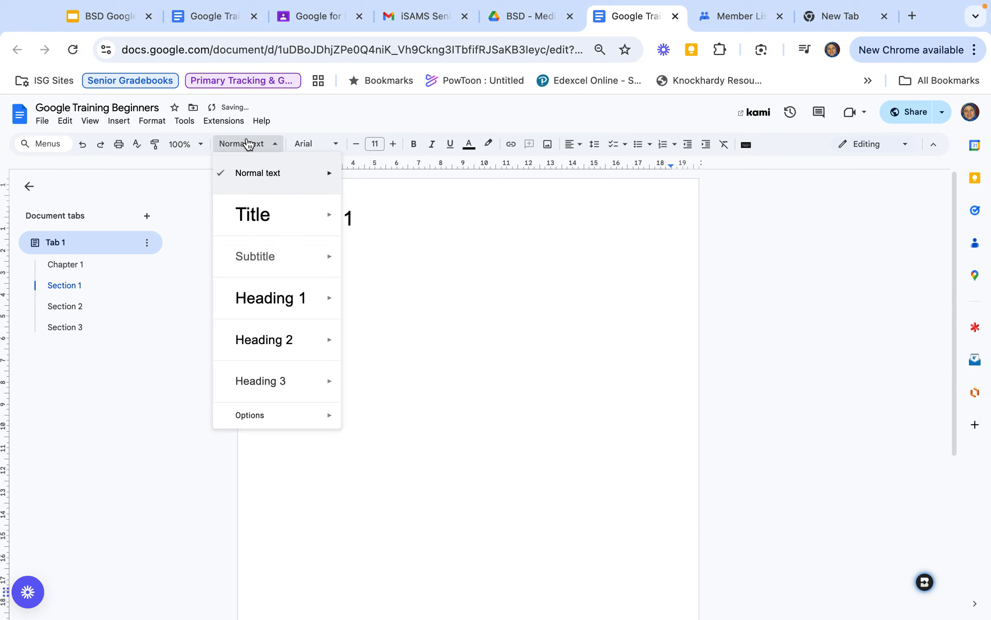
left_click(275, 346)
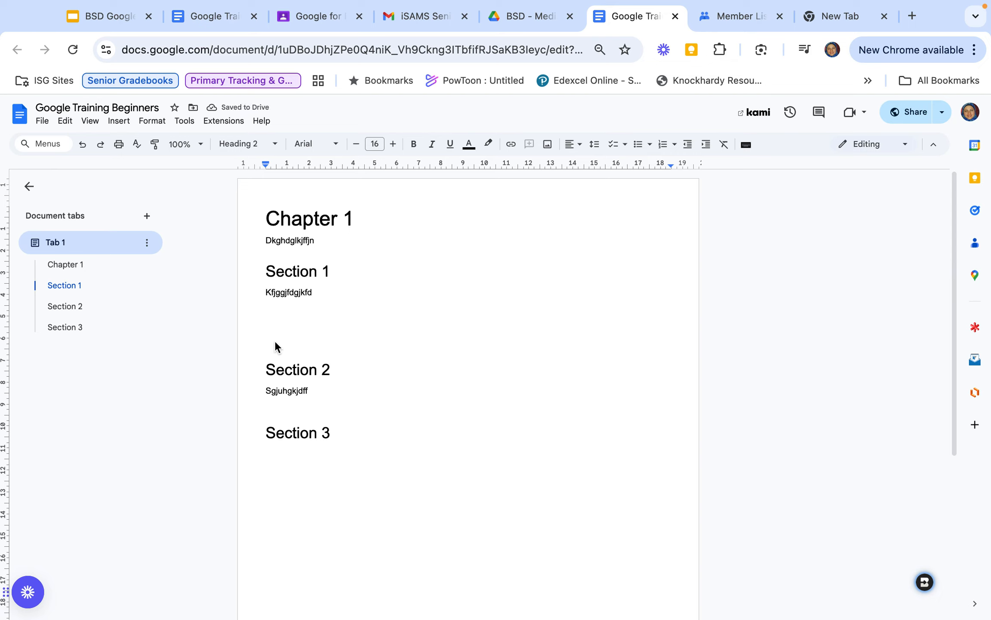
type("Paragrap")
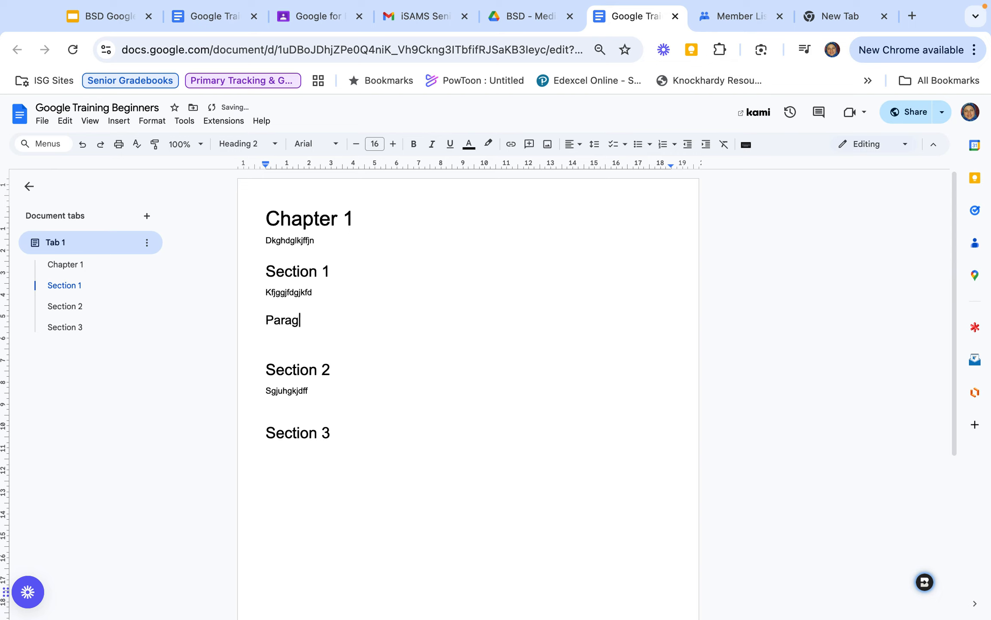
key("BackSpace")
key("BackSpace")
key("BackSpace")
key("BackSpace")
key("BackSpace")
key("BackSpace")
key("BackSpace")
key("BackSpace")
- Enter "Subsection 1" on the empty Heading 2 line under Section 1 and start a new line below it
type("Subsection 1")
key("Return")
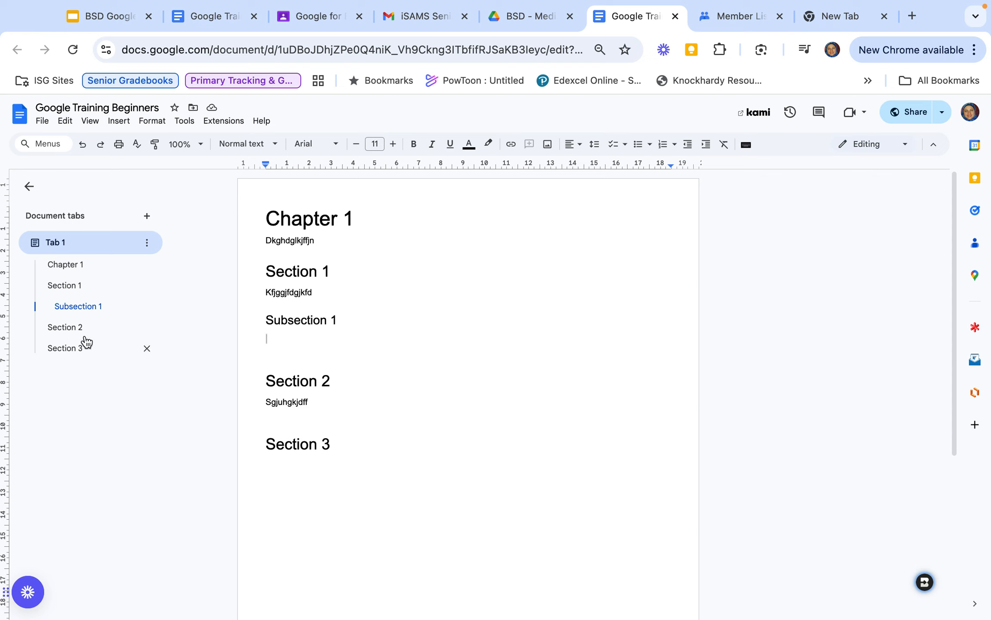
- Use the document outline to jump to Section 2, Section 3 and back to Section 2
left_click(68, 328)
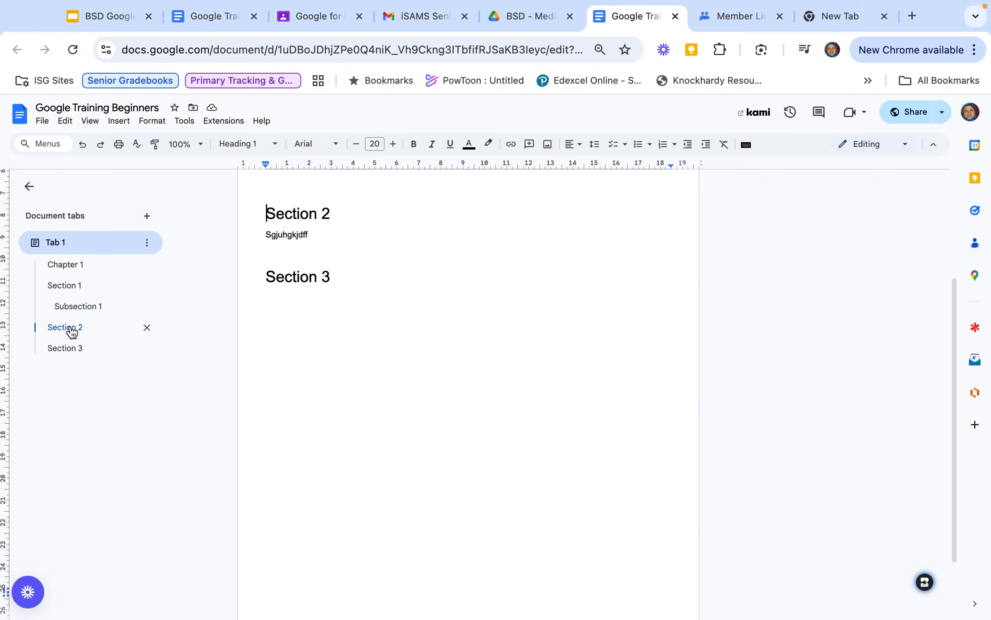
left_click(68, 349)
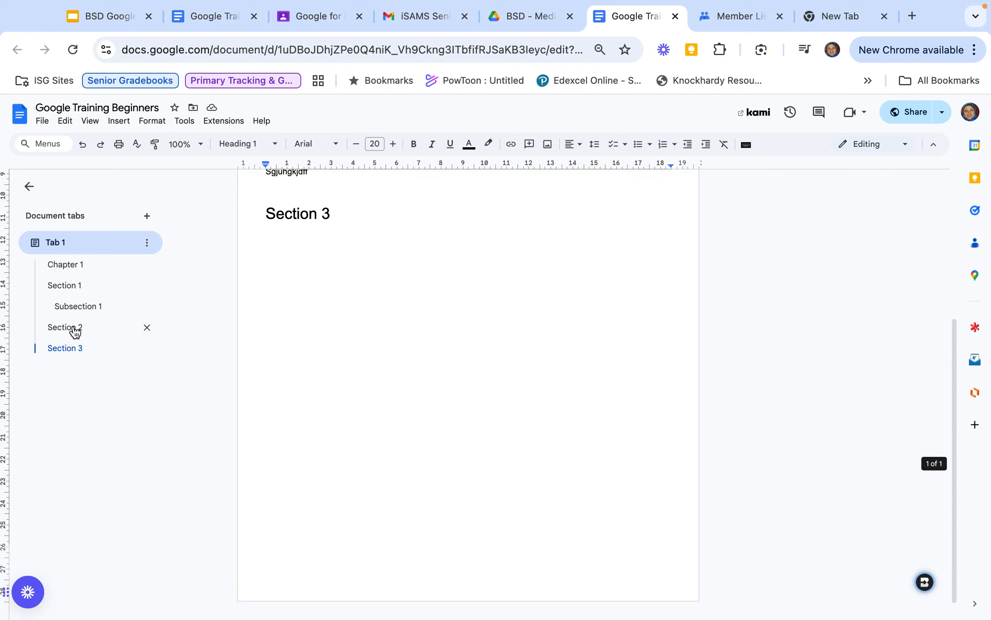
left_click(71, 329)
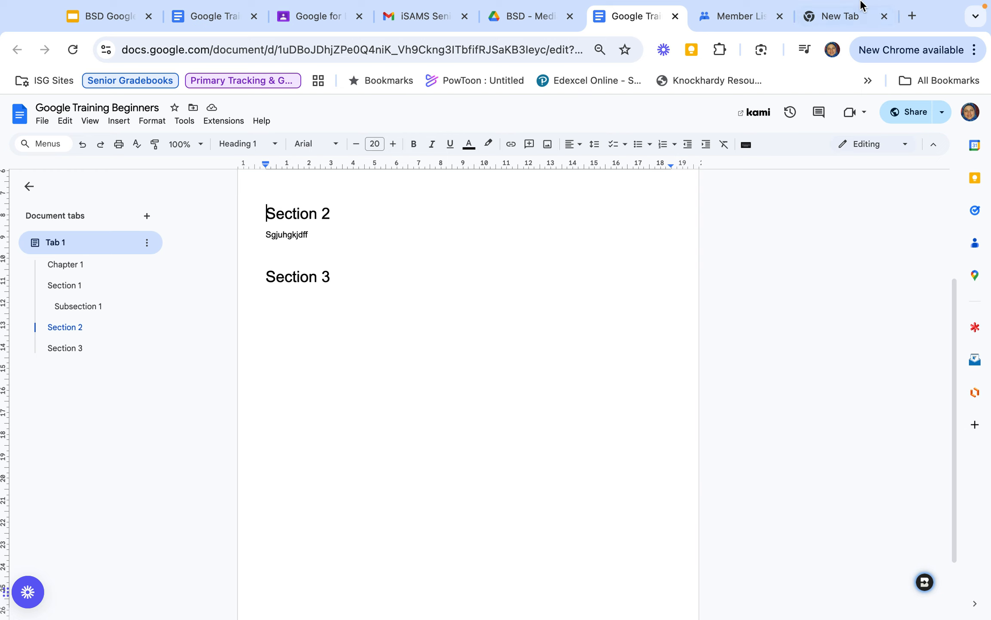
- Search the web for "life cycle of a butterfly" and open the Butterfly Life Cycle page from the Academy of Natural Sciences
left_click(839, 17)
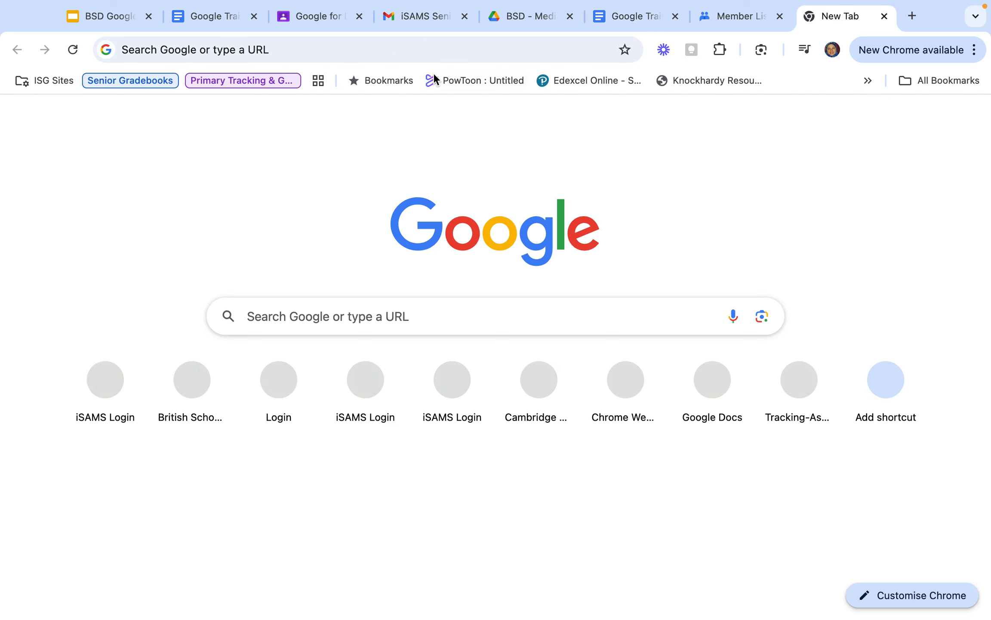
left_click(280, 50)
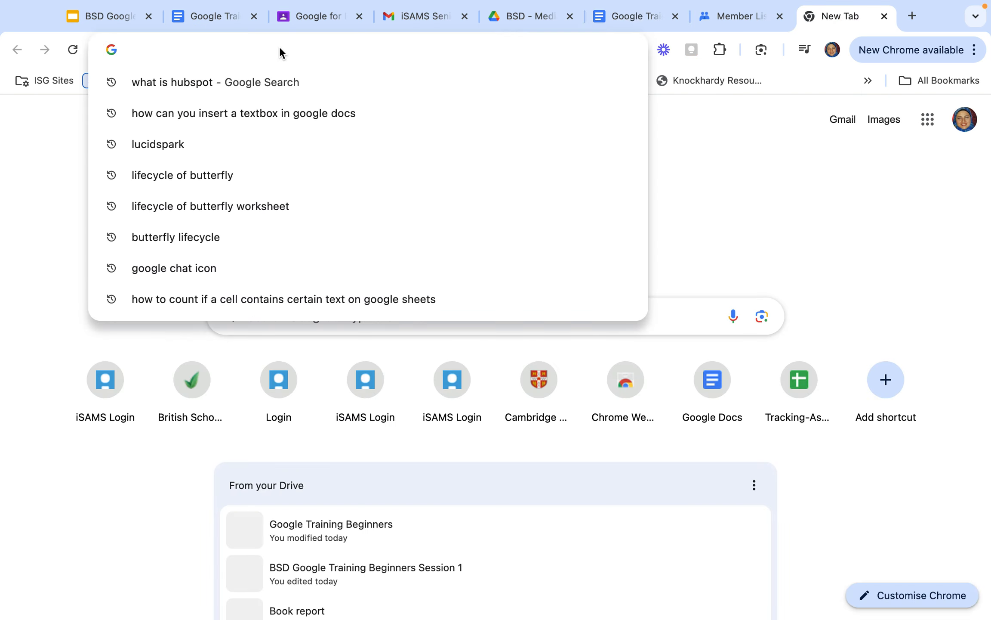
type("lifes")
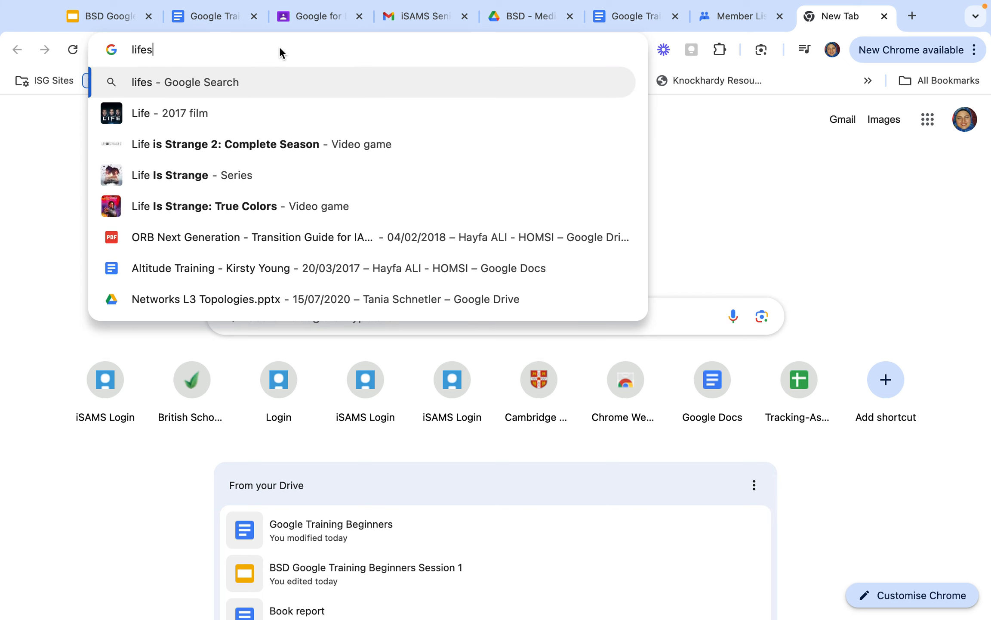
type("ycle of a bu")
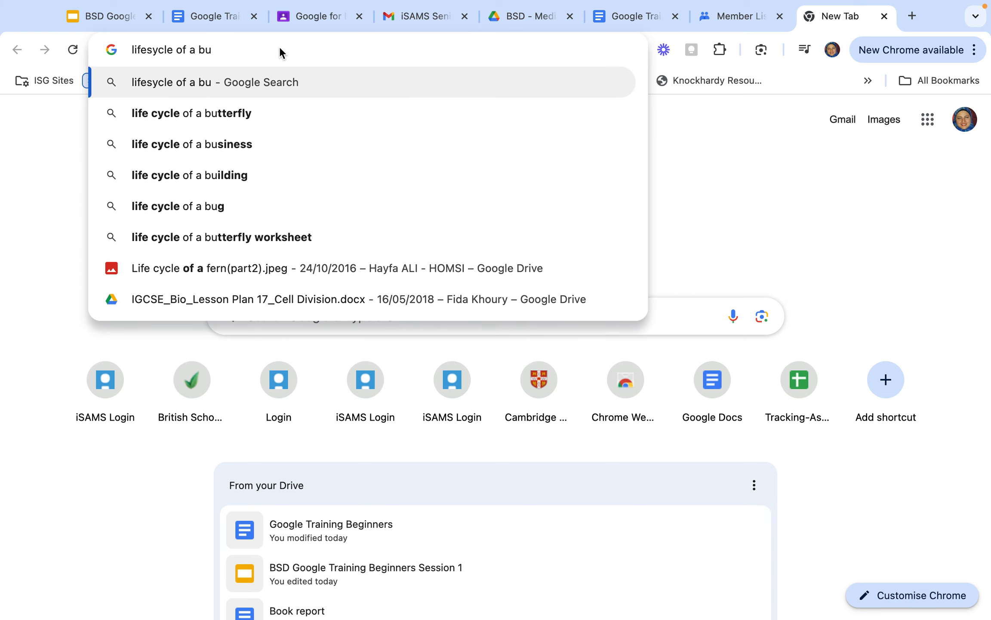
left_click(266, 110)
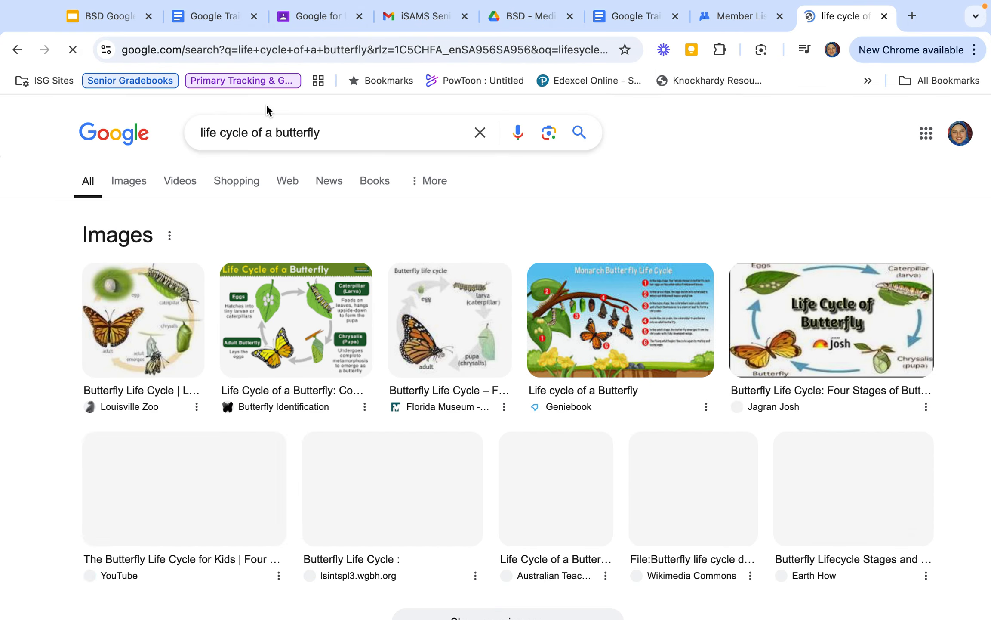
scroll(142, 241, "down", 10)
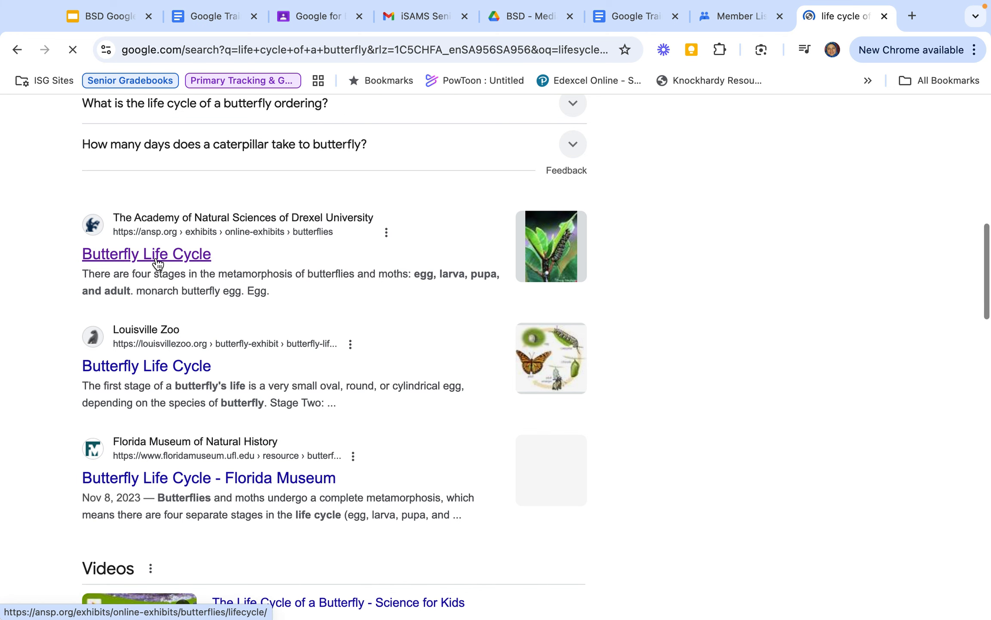
left_click(157, 259)
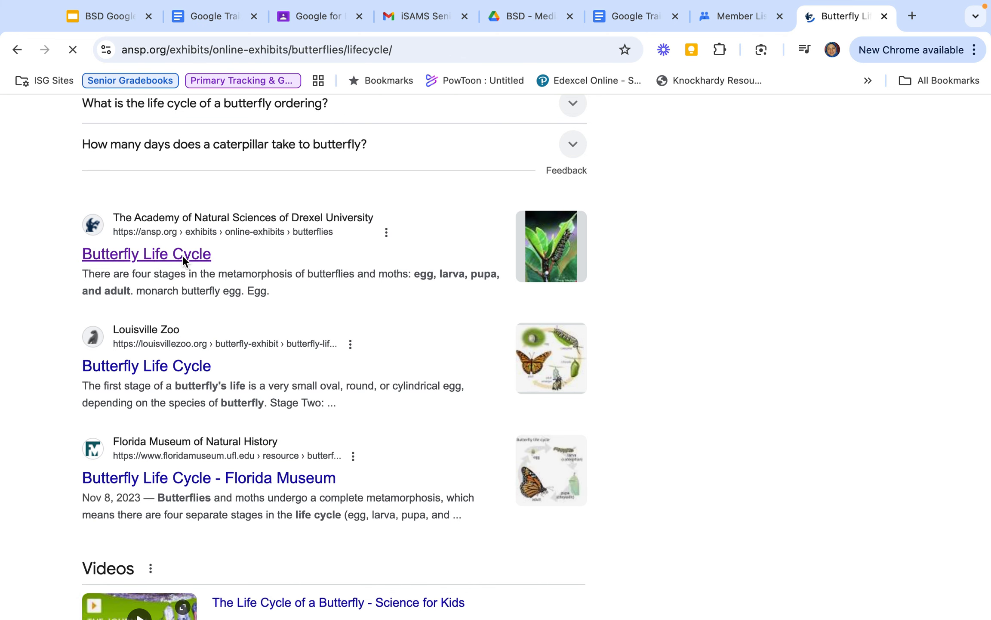
- Copy the introductory paragraphs of the Butterfly Life Cycle page and paste them under Subsection 1 in the Google Training Beginners document
scroll(243, 329, "down", 3)
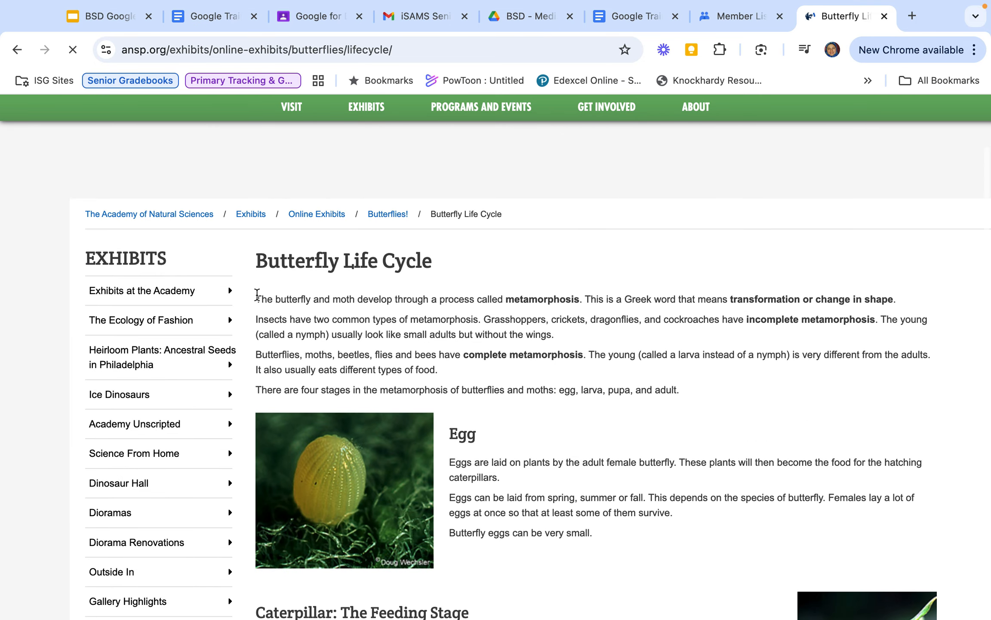
left_click(257, 295)
left_click_drag(257, 295, 697, 394)
key("super+c")
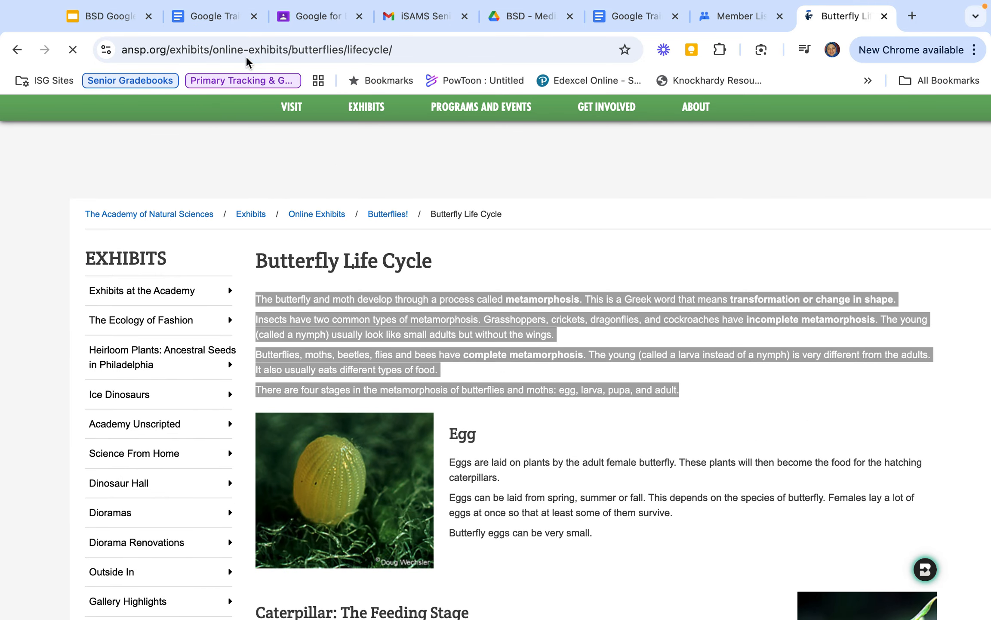
left_click(215, 16)
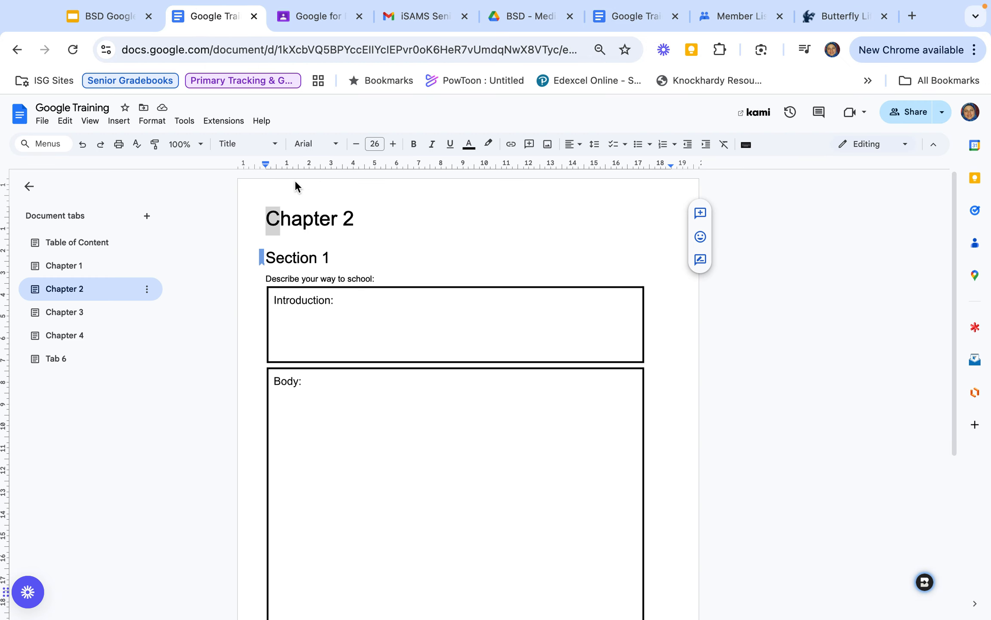
left_click(623, 20)
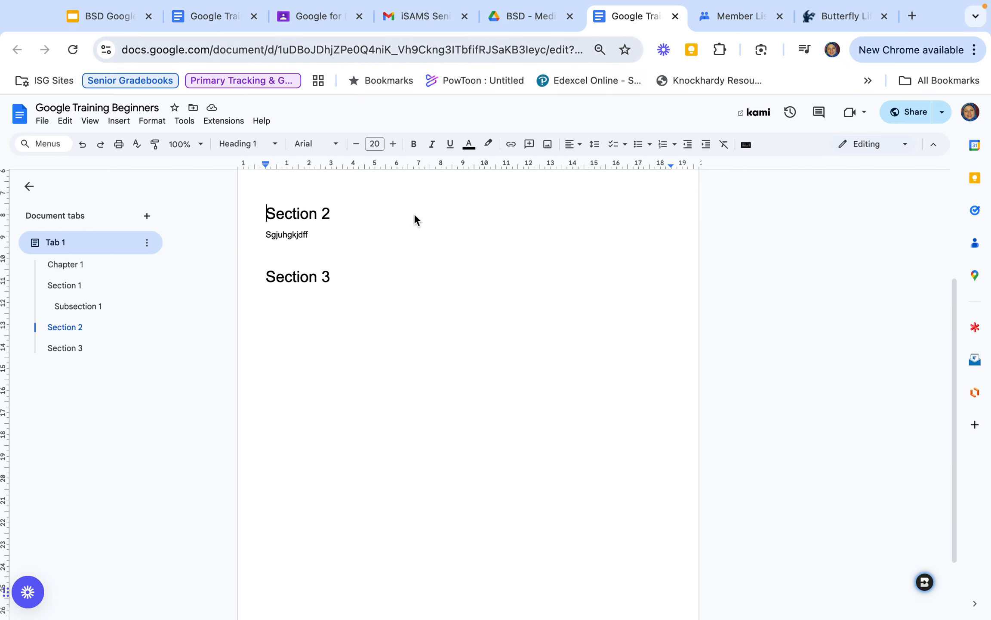
left_click(66, 285)
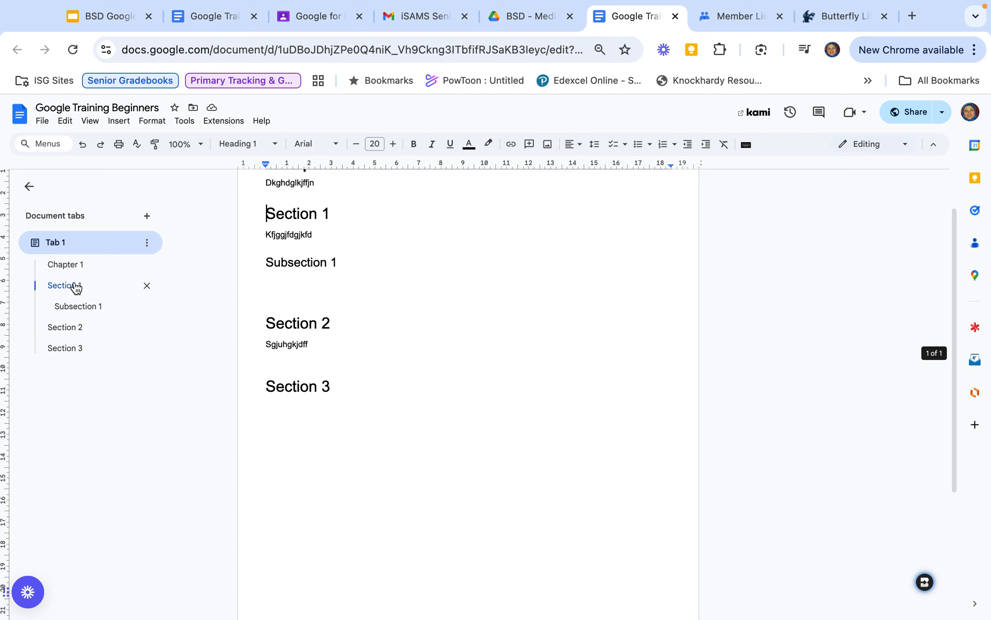
left_click(274, 284)
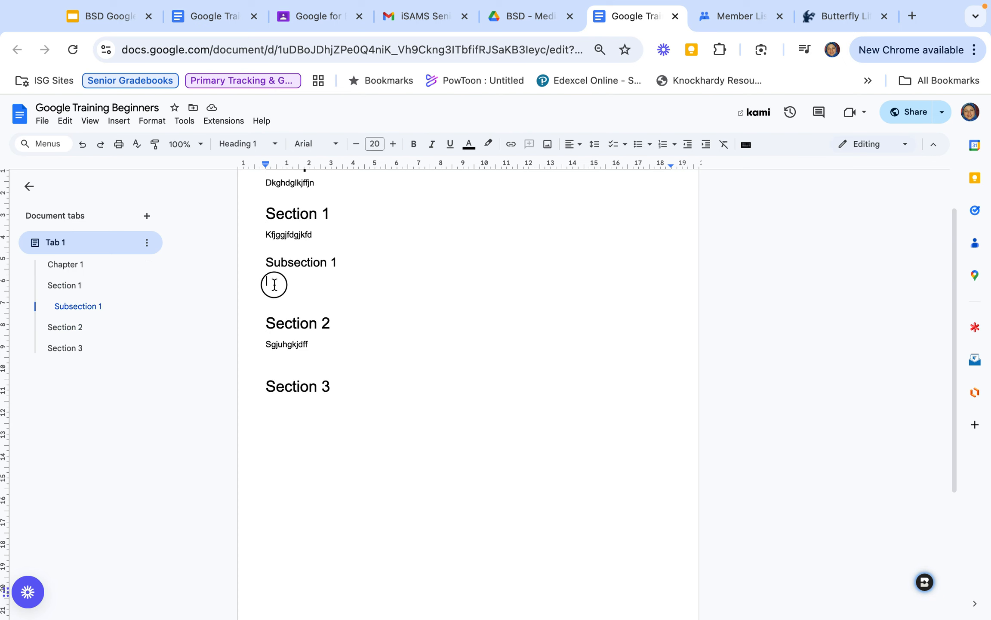
key("super+v")
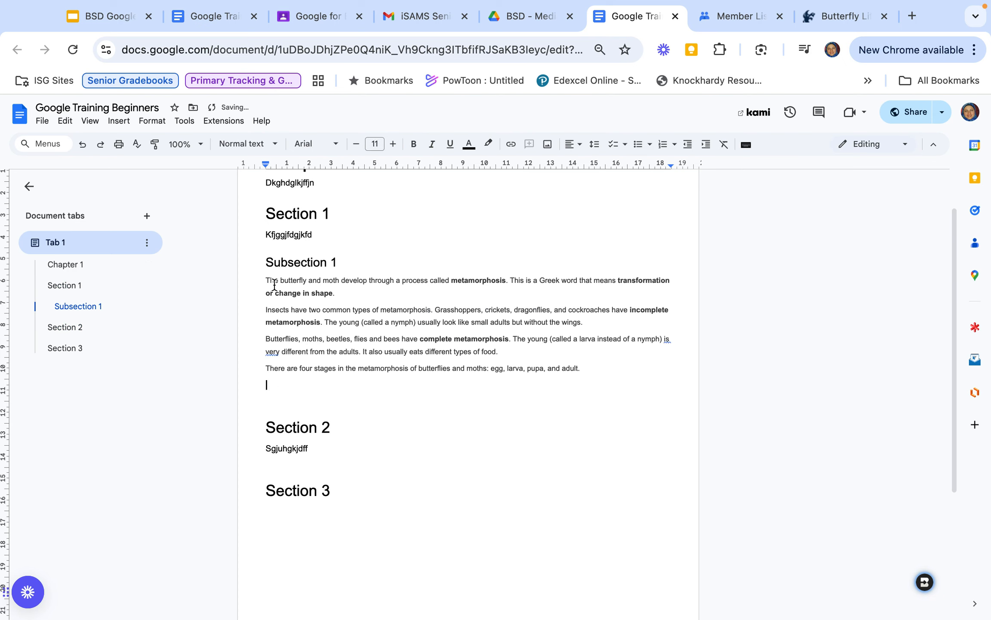
- Copy the butterfly egg image from the web page and paste it below the Section 2 body text
left_click(833, 17)
right_click(380, 485)
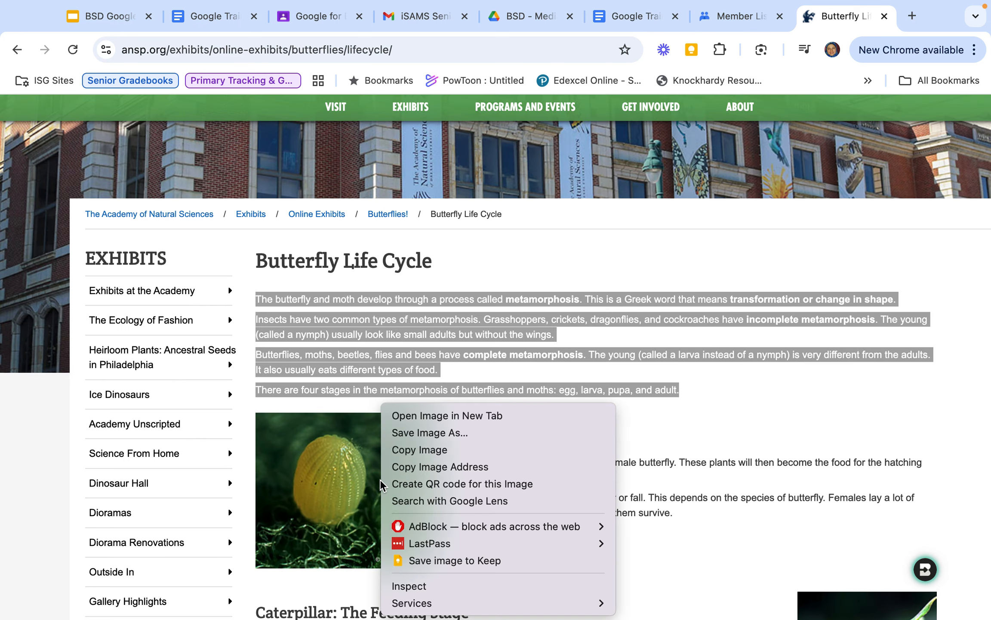
left_click(405, 449)
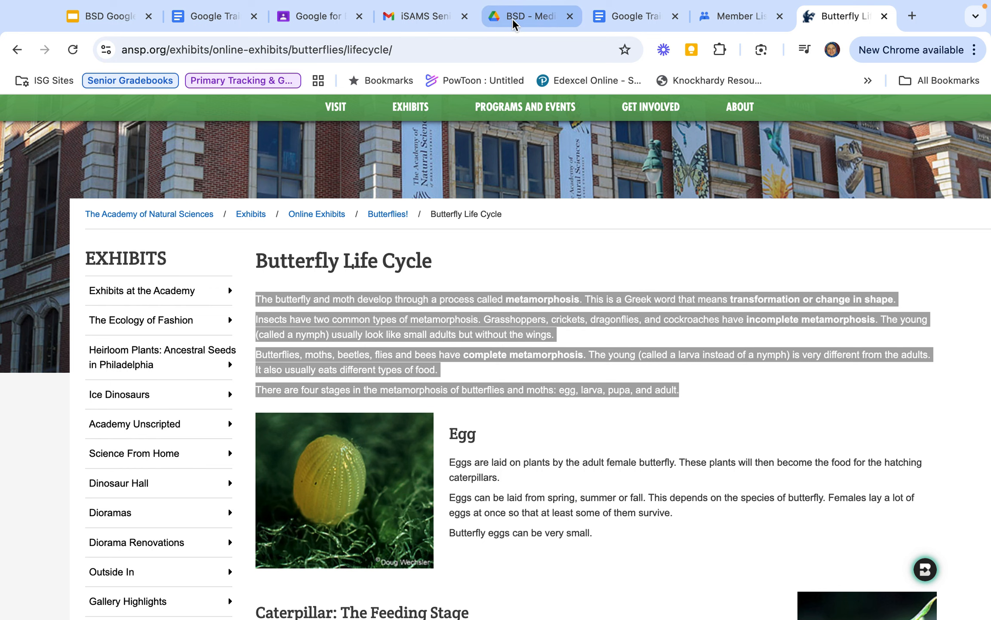
left_click(620, 21)
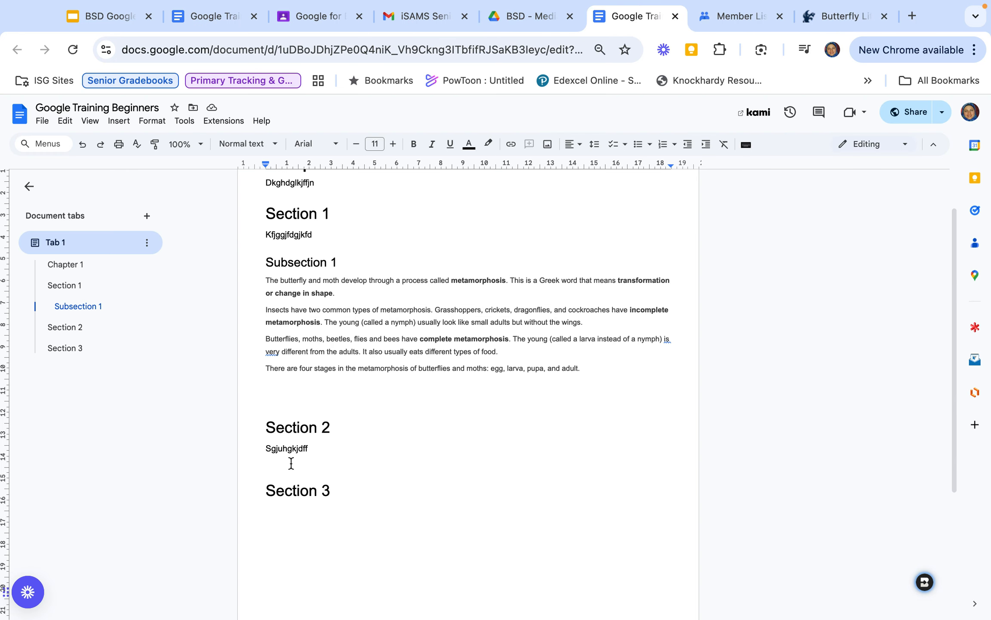
left_click(291, 463)
key("ctrl+v")
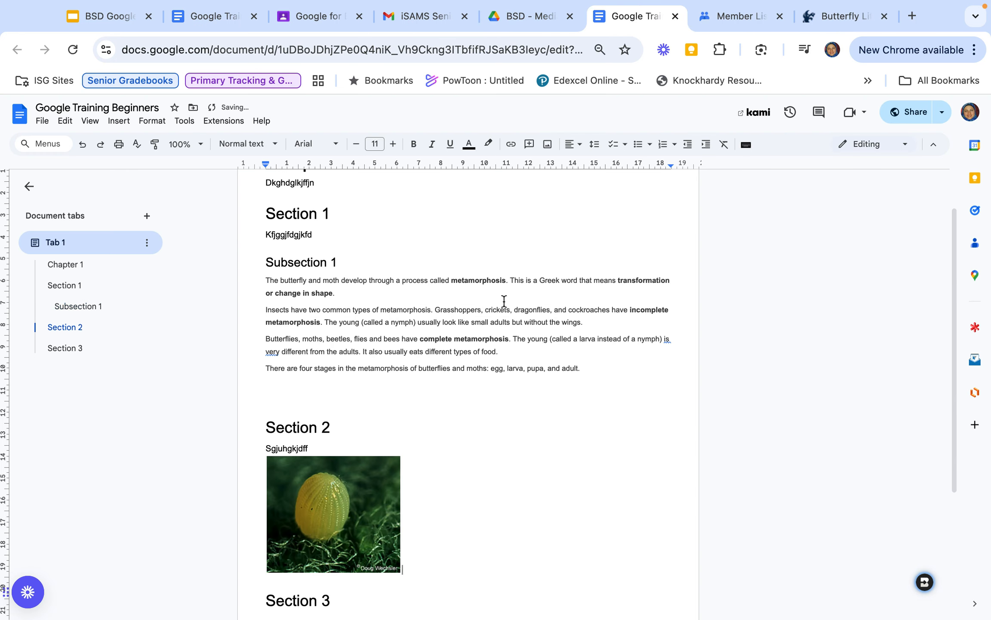
- Copy the paragraphs under "Caterpillar: The Feeding Stage" from the web page and paste them into the document under Section 3
left_click(844, 18)
scroll(509, 383, "down", 5)
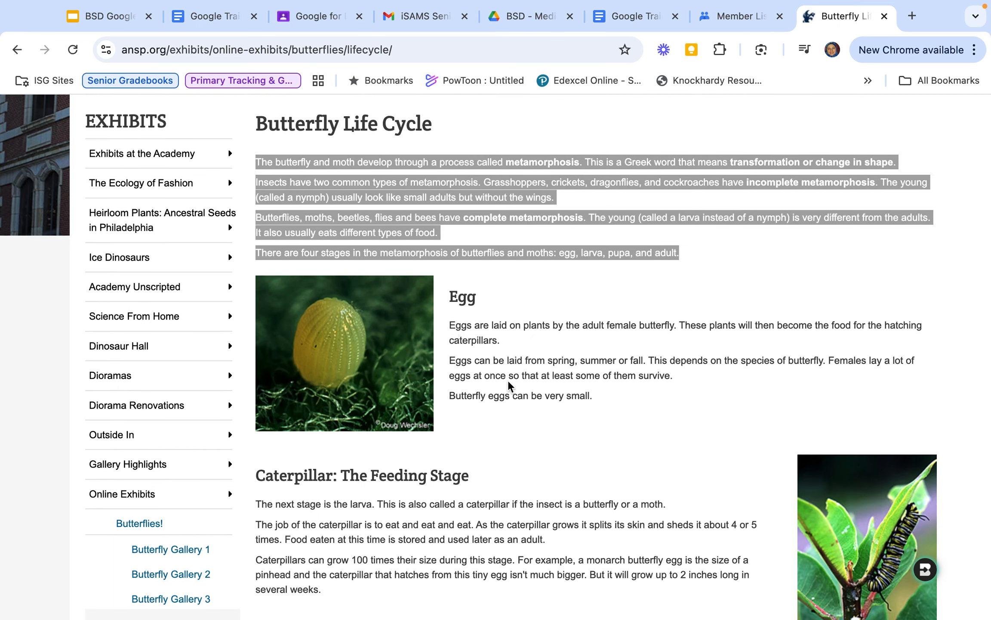
scroll(509, 384, "down", 2)
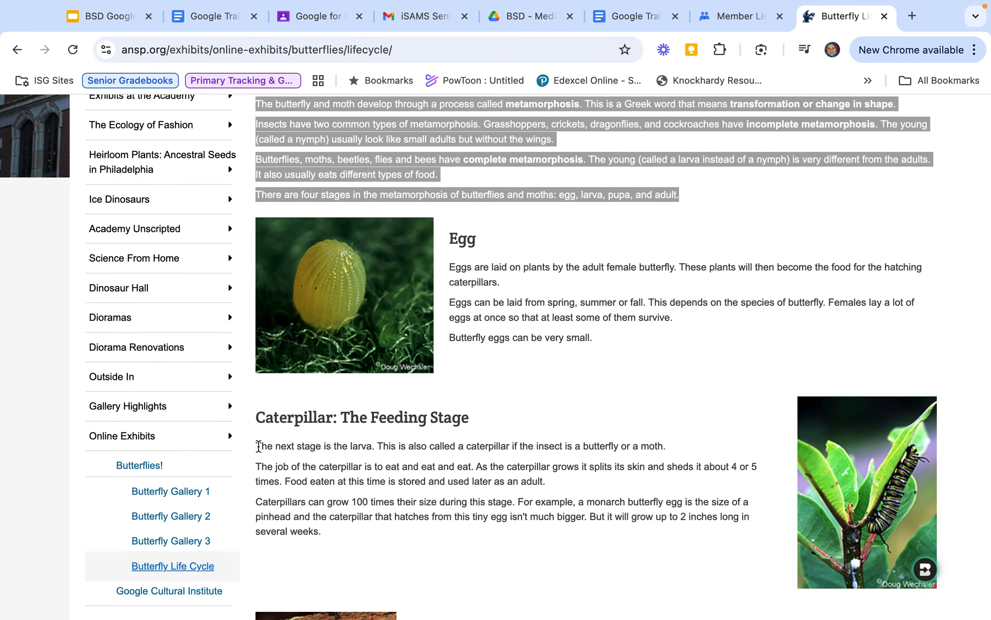
left_click_drag(256, 444, 365, 554)
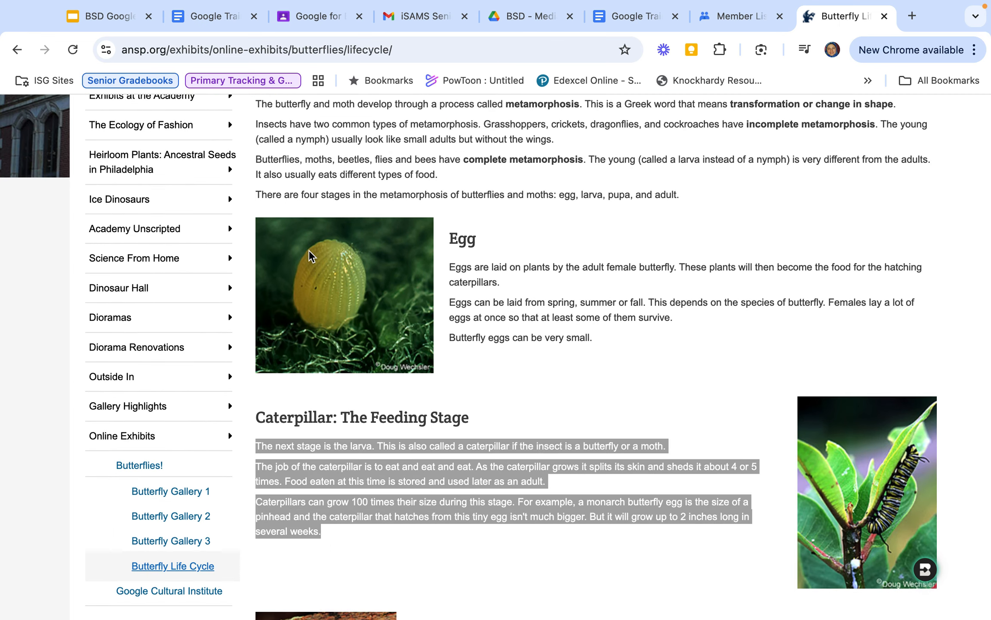
left_click(637, 16)
scroll(547, 245, "down", 5)
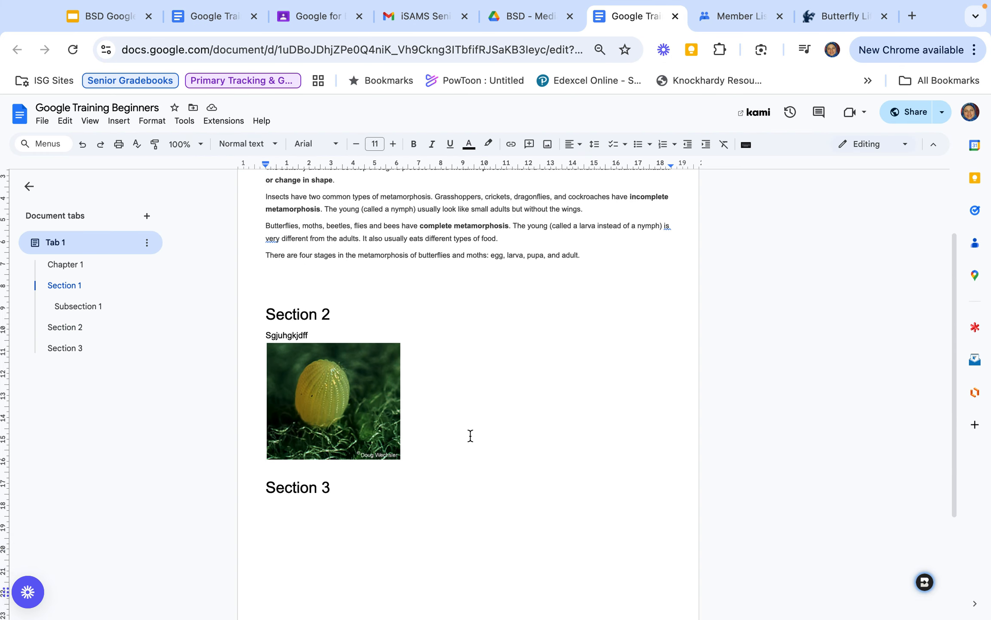
left_click(330, 443)
key("super+v")
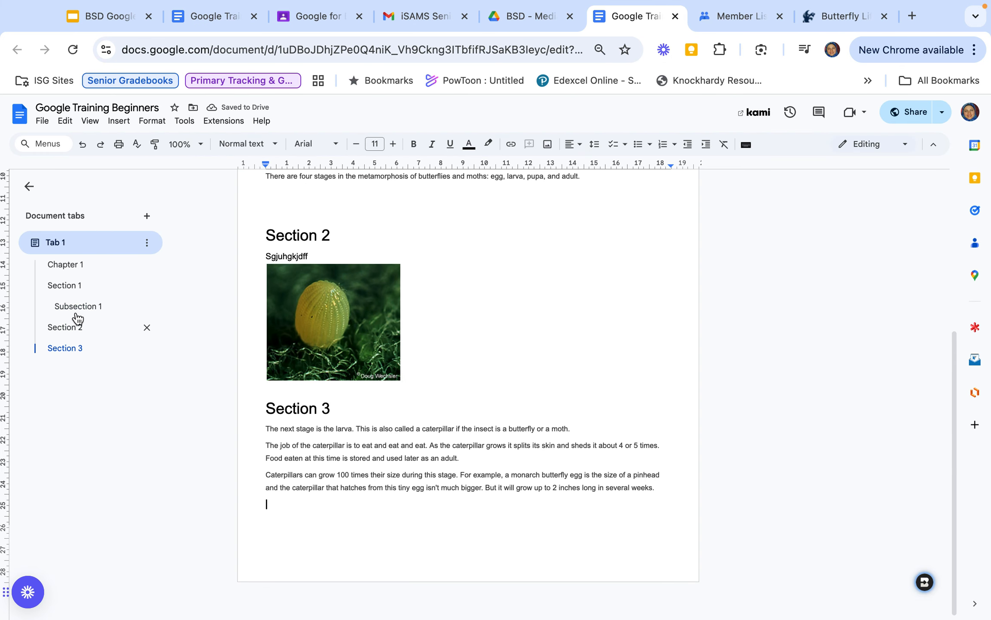
- Use the document outline to jump to Section 1 and Section 3, and place the cursor below the Section 3 text
left_click(74, 285)
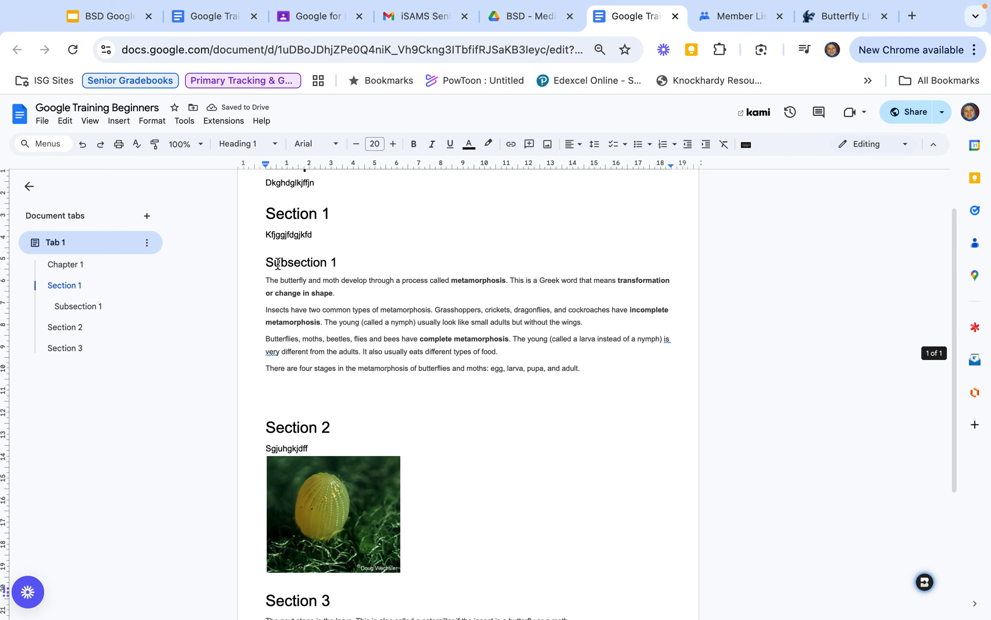
left_click(77, 348)
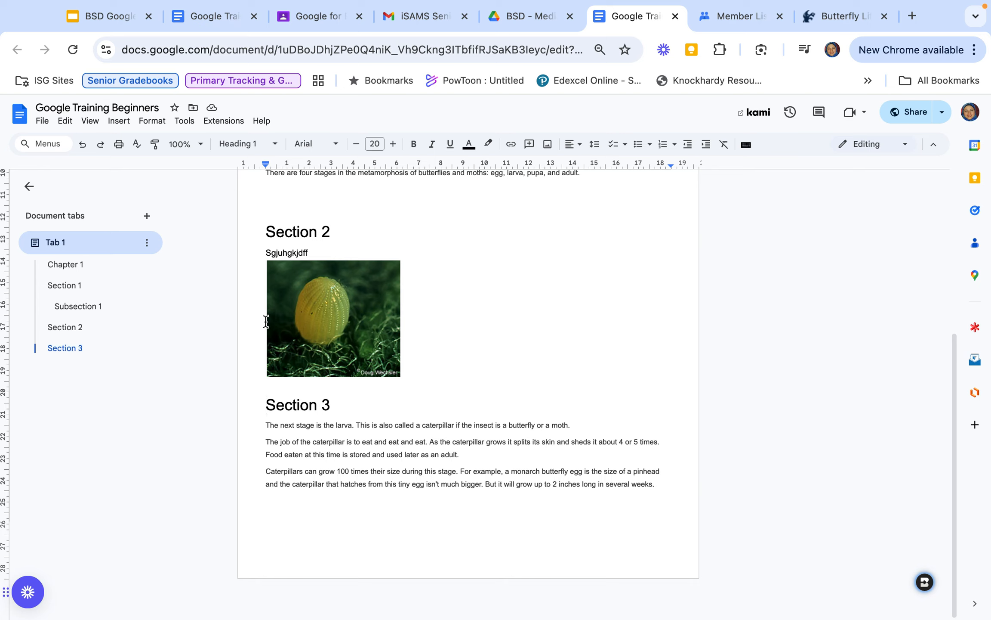
left_click(343, 510)
- Rename the document tab "Tab 1" as "Biology"
left_click(147, 244)
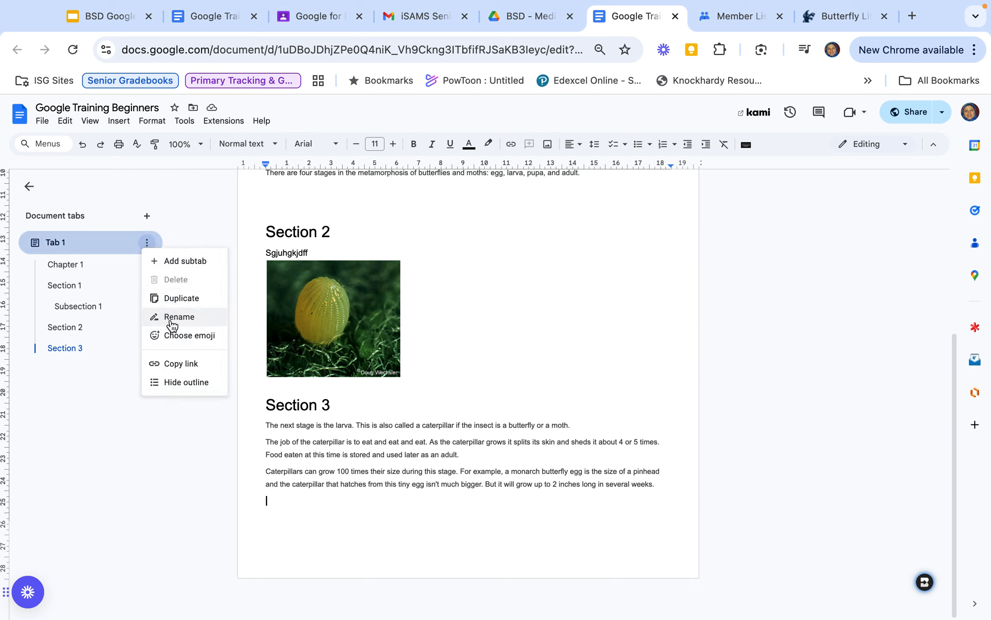
left_click(172, 318)
type("Biology")
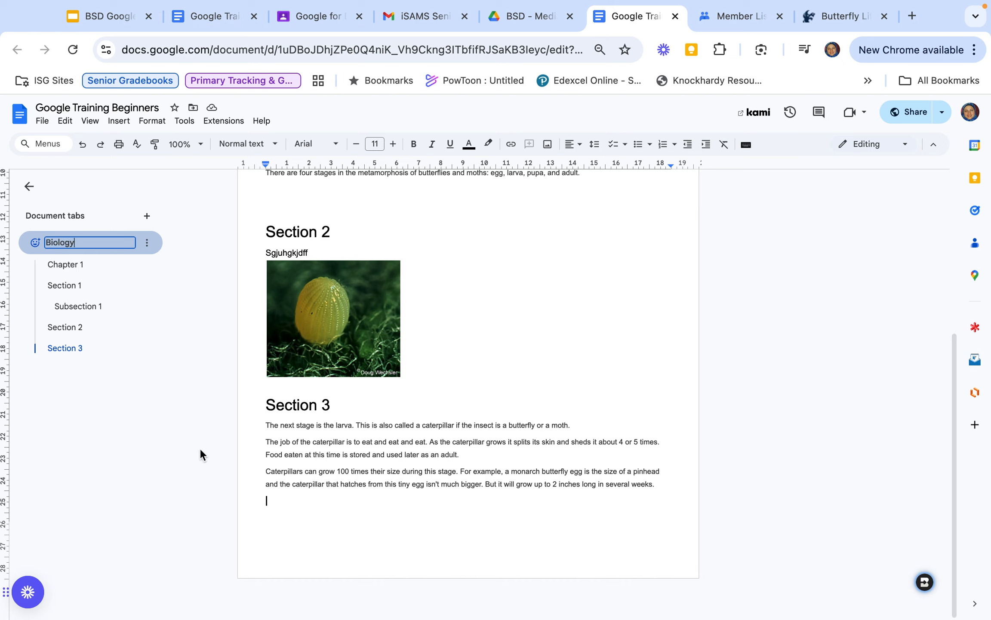
key("Return")
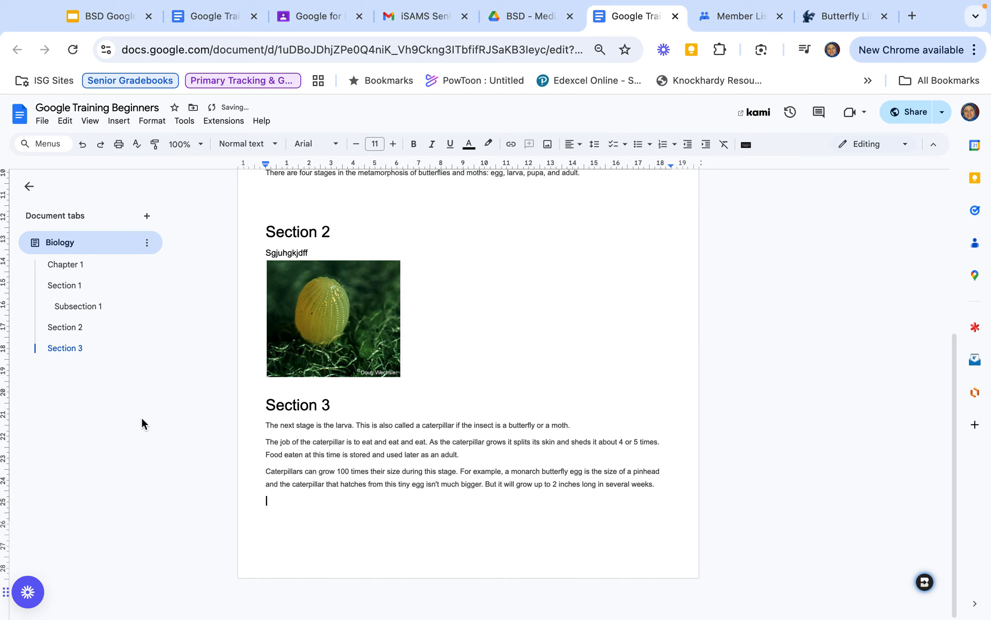
- Add a second document tab and name it "Chemistry"
left_click(147, 216)
left_click(147, 266)
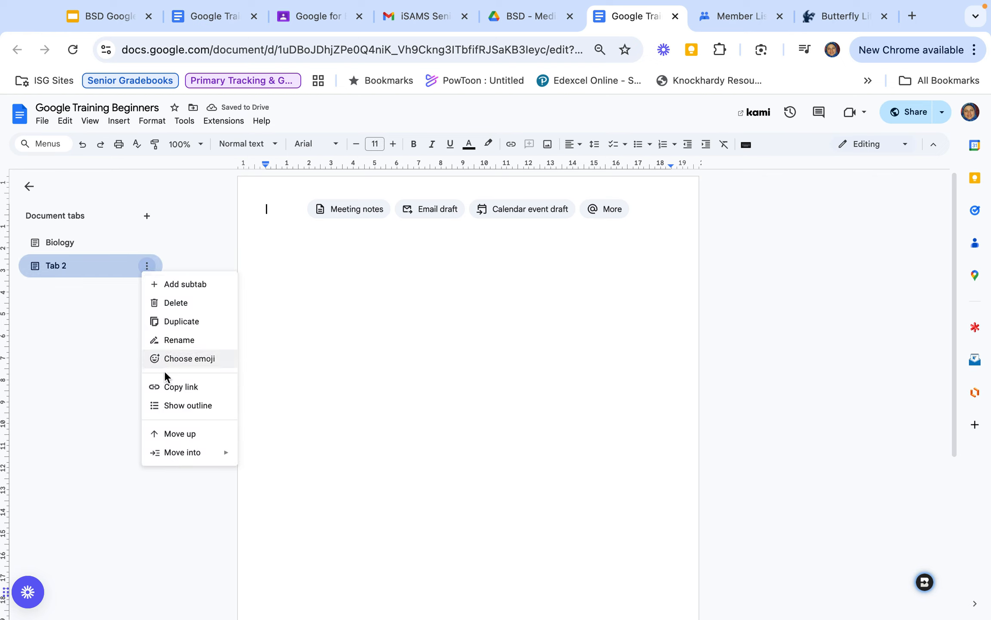
left_click(179, 340)
type("C")
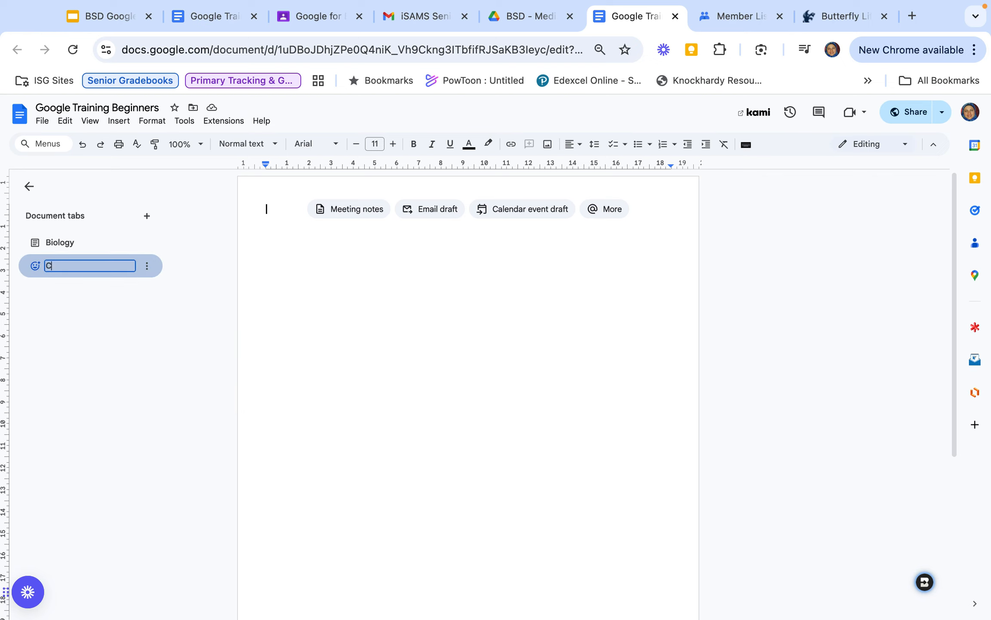
type("hemistry")
key("Return")
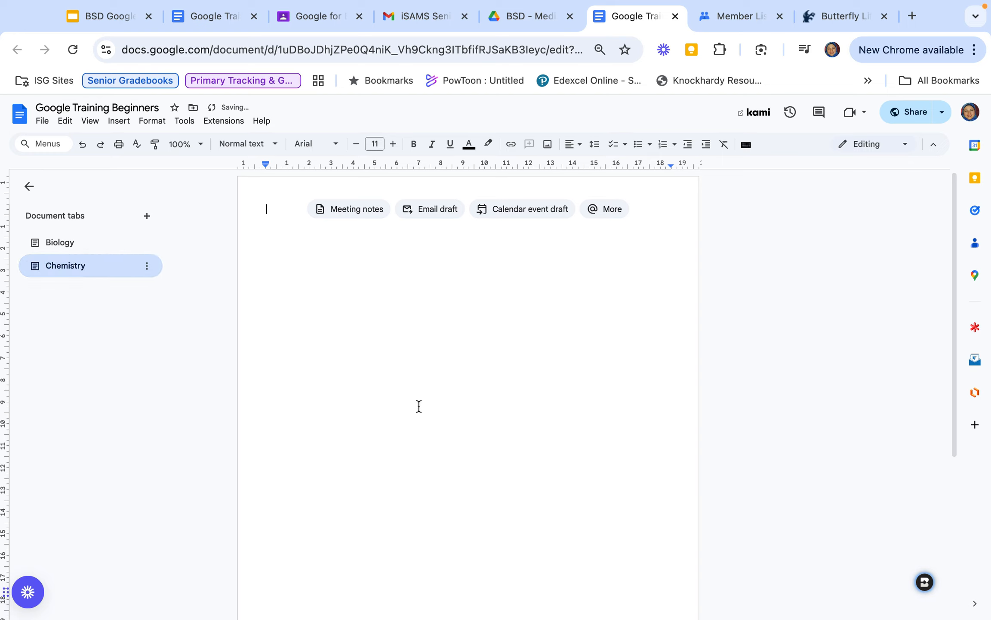
- View the Biology document tab and return to the Chemistry tab
left_click(94, 249)
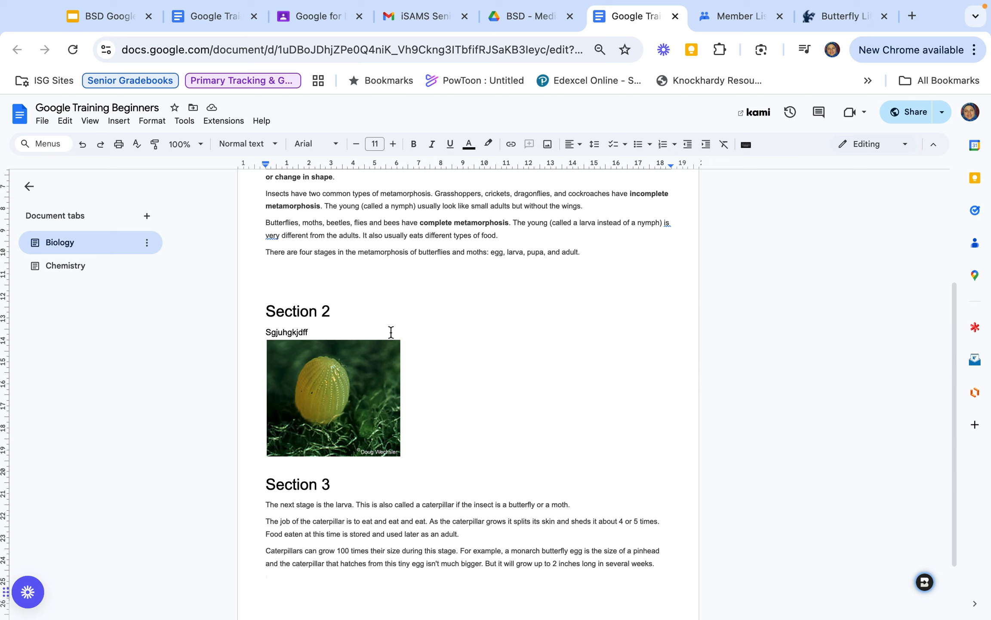
left_click(86, 270)
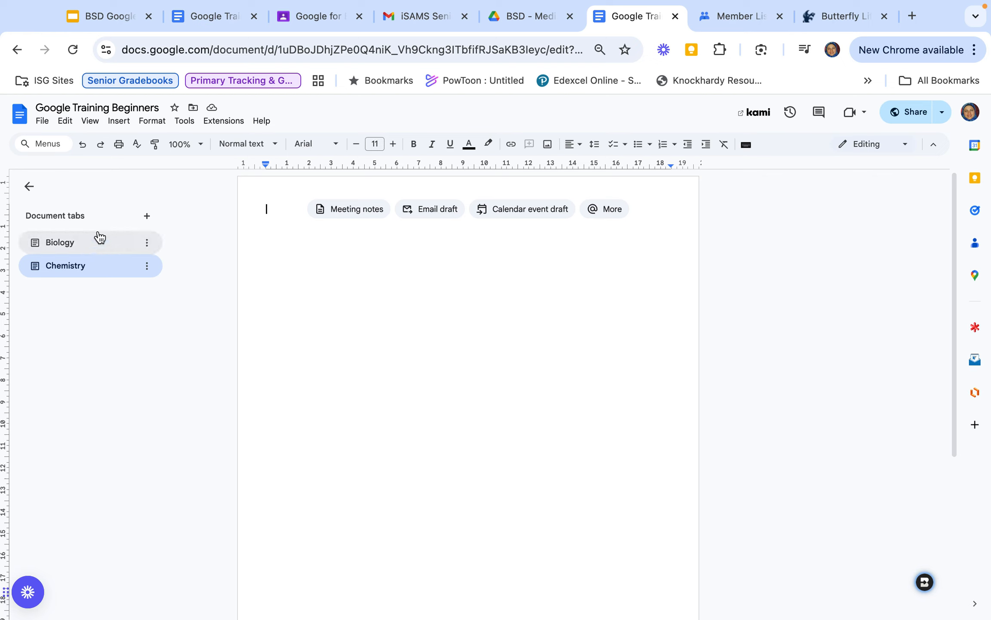
- Search the web for "carbon dioxide cycle" images and insert the first Carbon Cycle diagram into the Chemistry tab
left_click(125, 125)
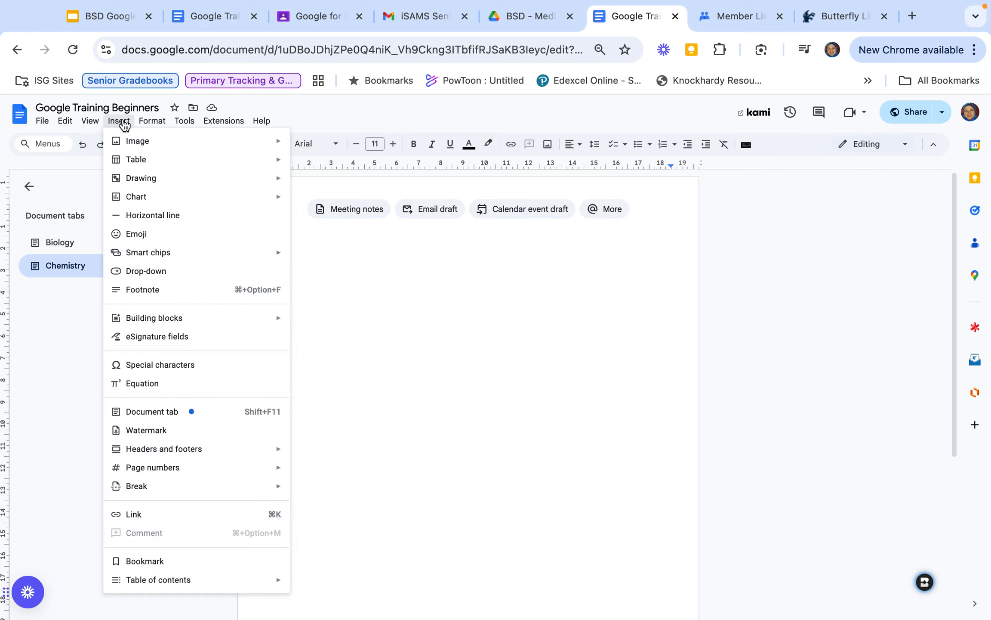
mouse_move(128, 142)
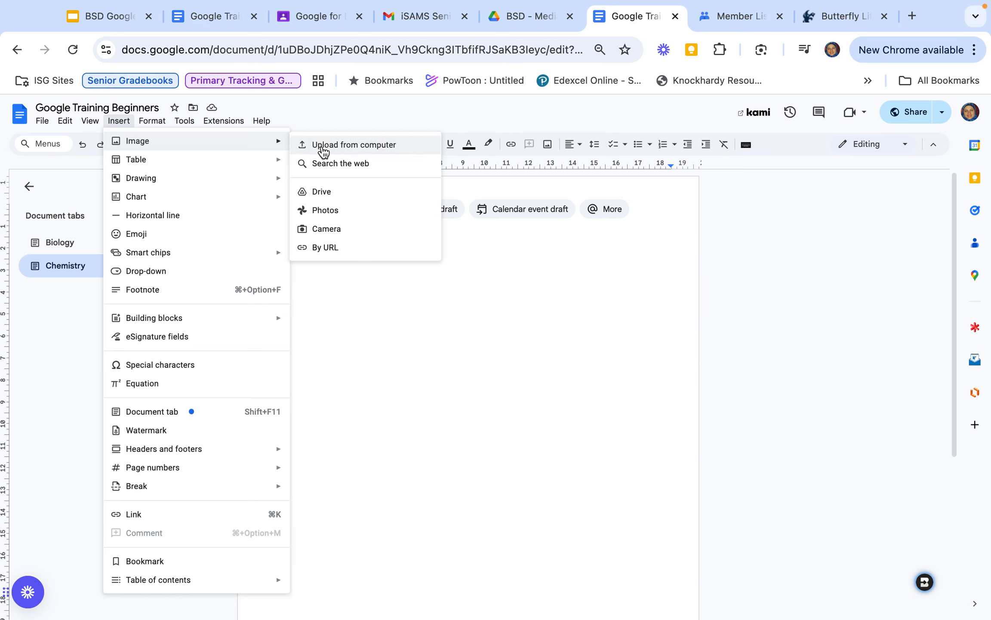
left_click(326, 164)
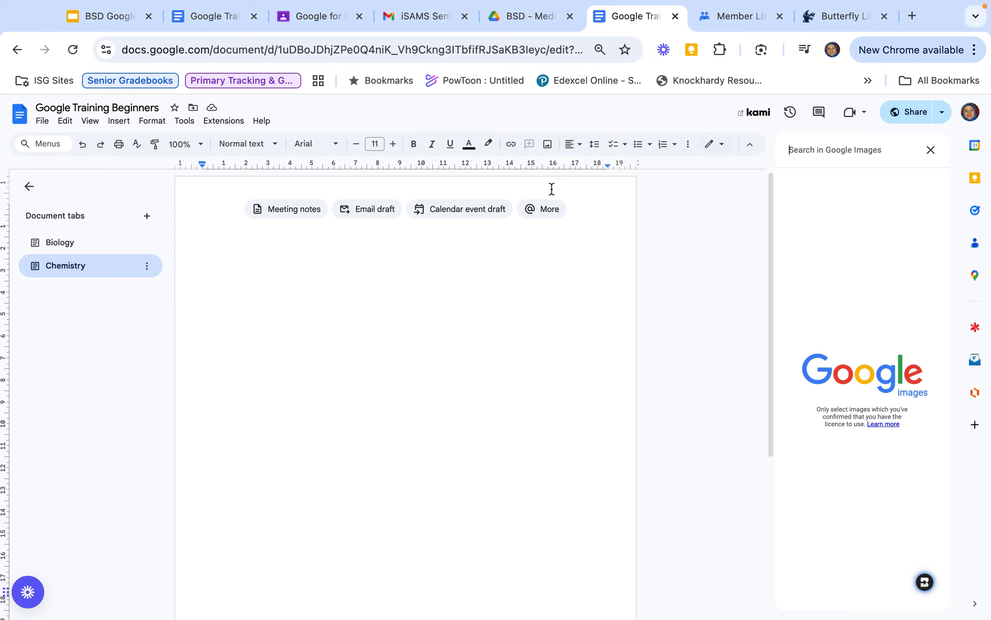
type("Carbon")
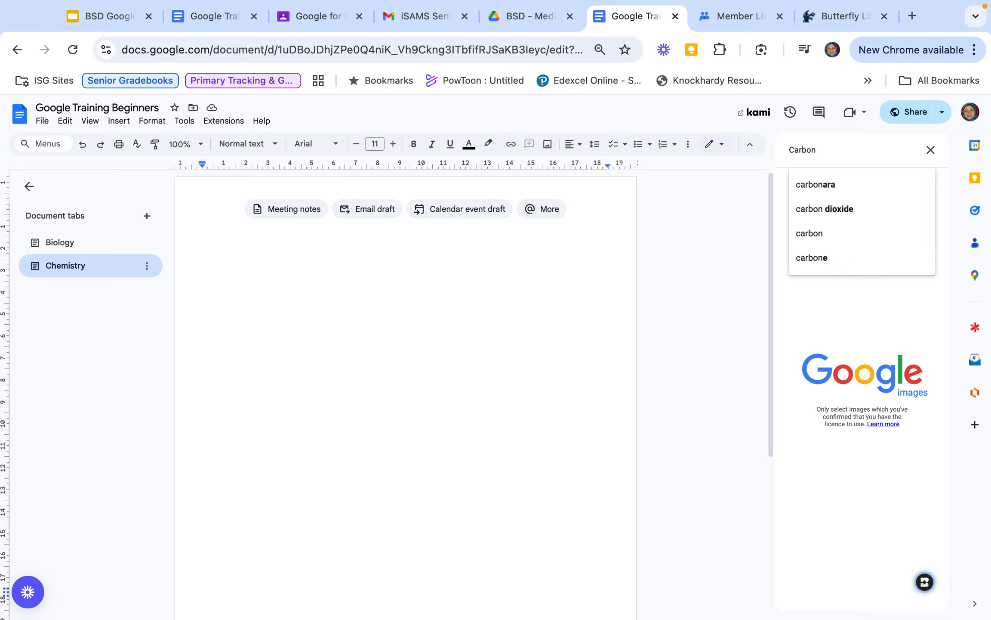
type(" dios")
key("BackSpace")
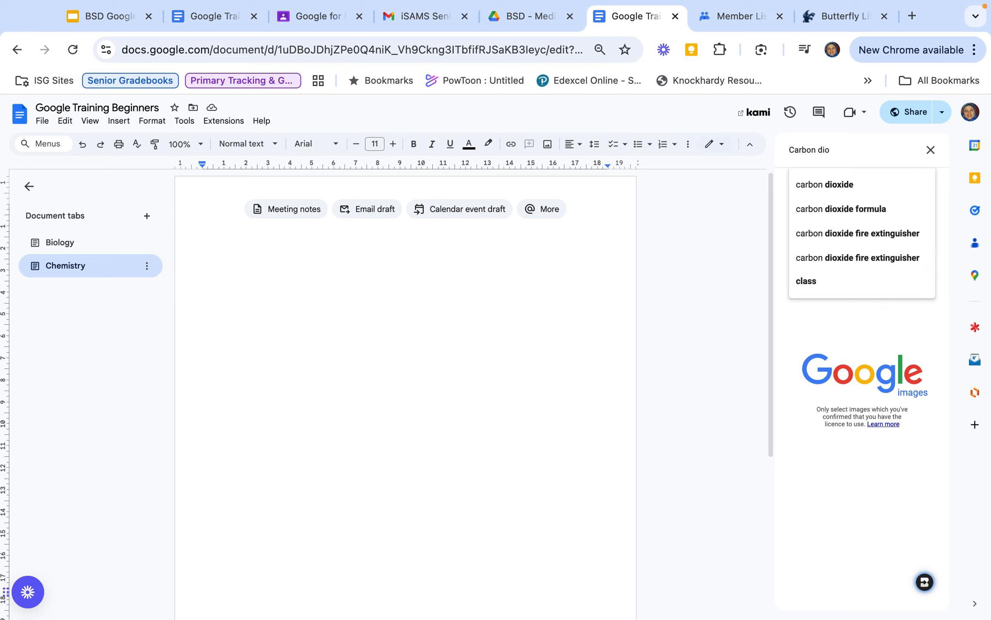
type("xide")
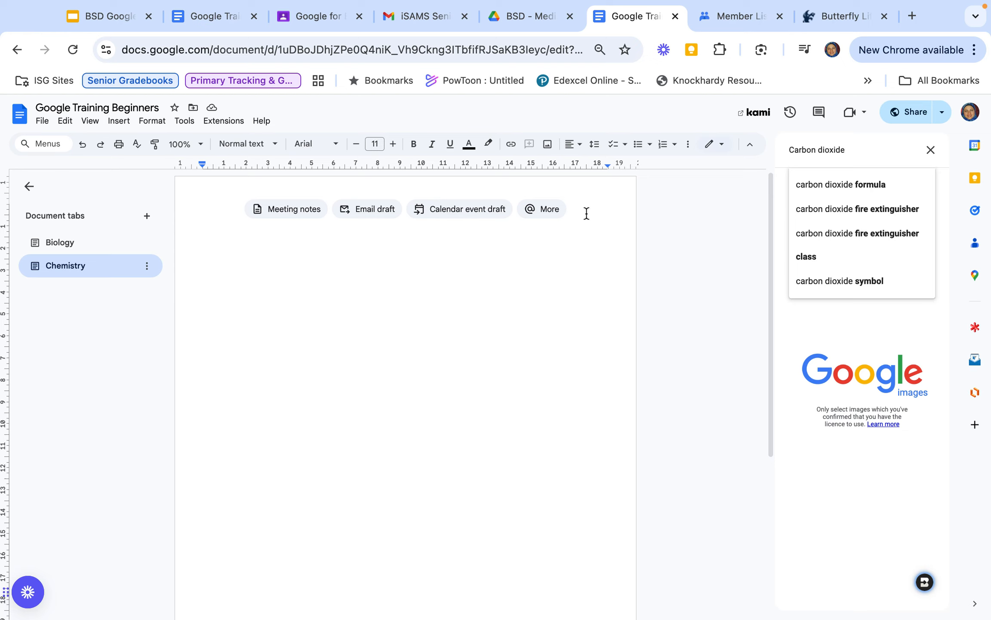
type(" cy")
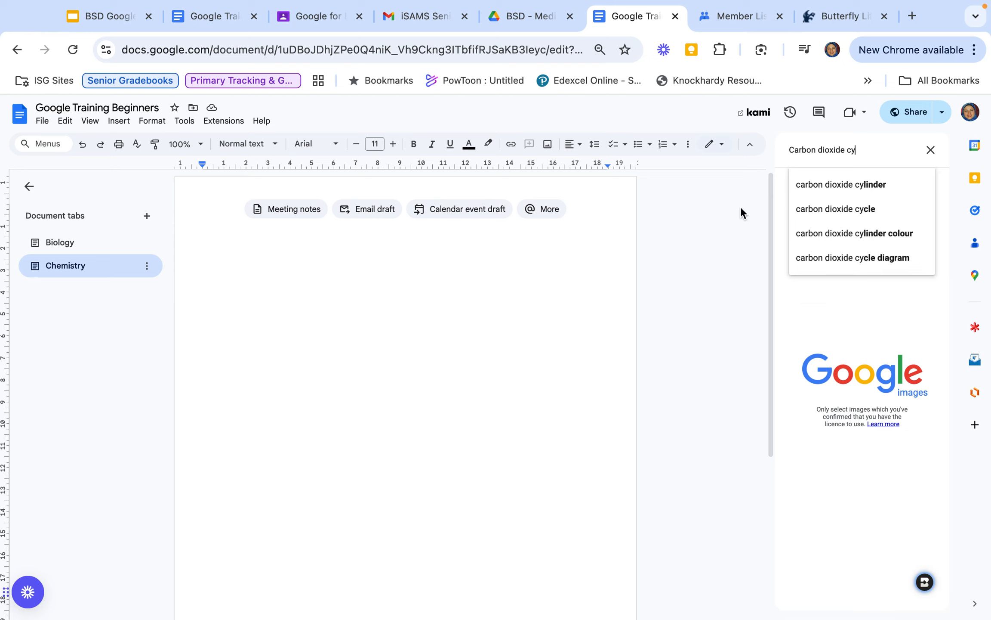
left_click(814, 213)
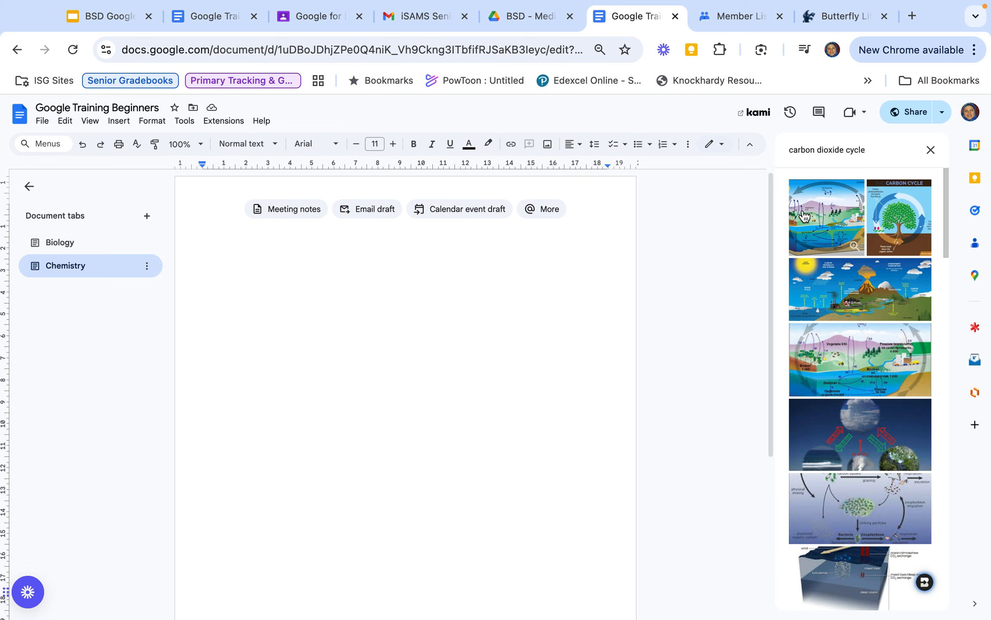
left_click(828, 222)
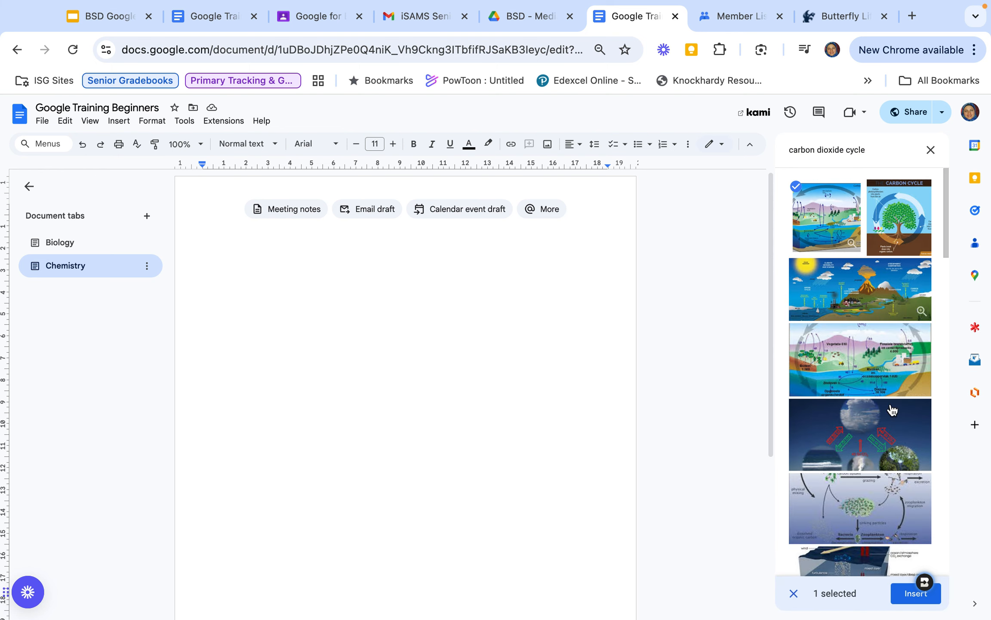
left_click(914, 594)
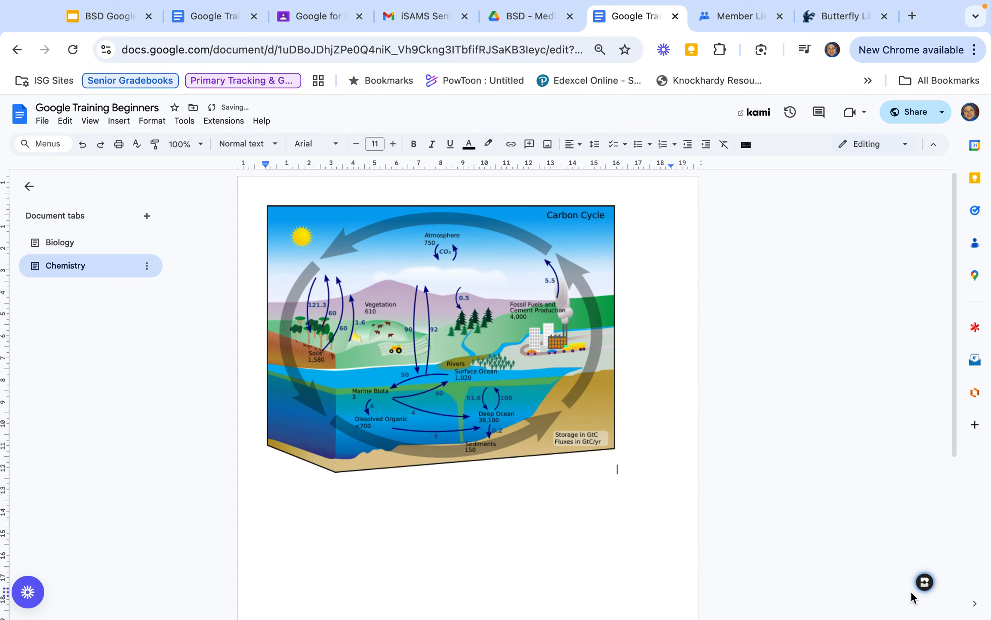
- Insert a table with 3 columns and 4 rows below the Carbon Cycle image
left_click(119, 123)
mouse_move(129, 162)
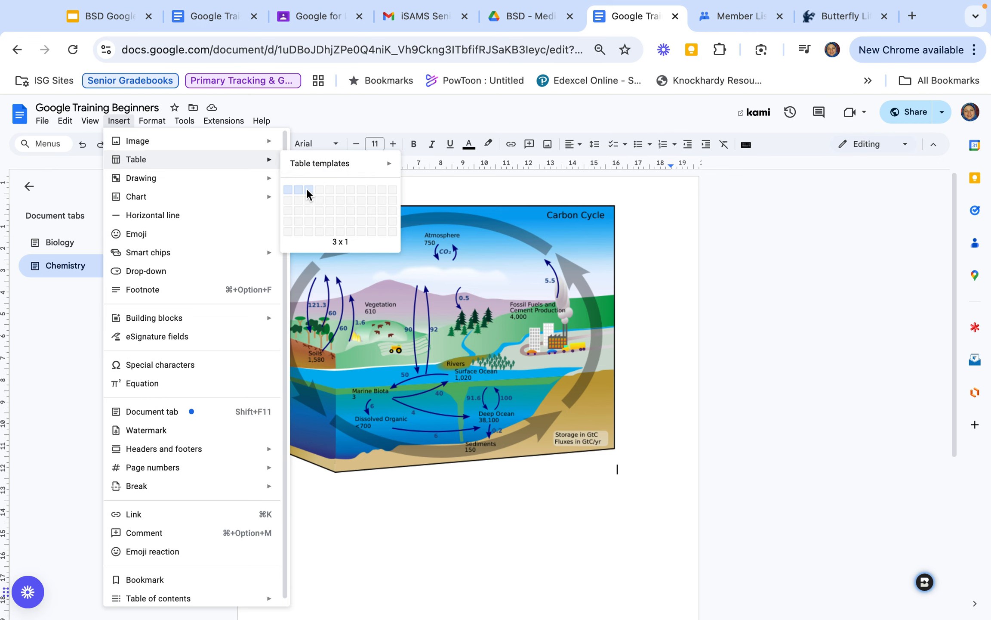
left_click(309, 219)
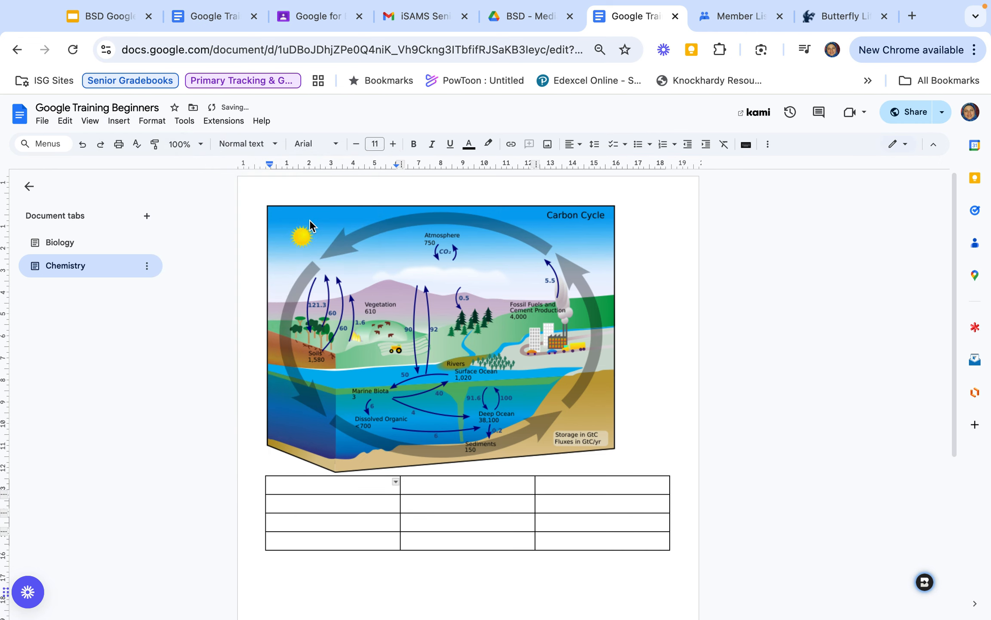
- Start a new drawing in the table's first cell and view its available actions and shape, arrow and equation options
left_click(117, 124)
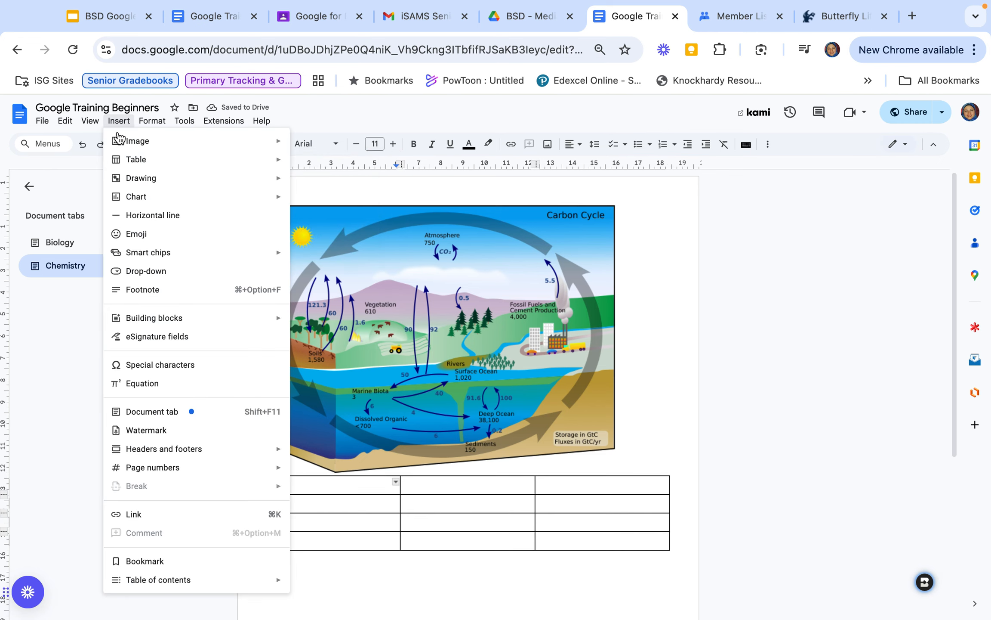
mouse_move(162, 178)
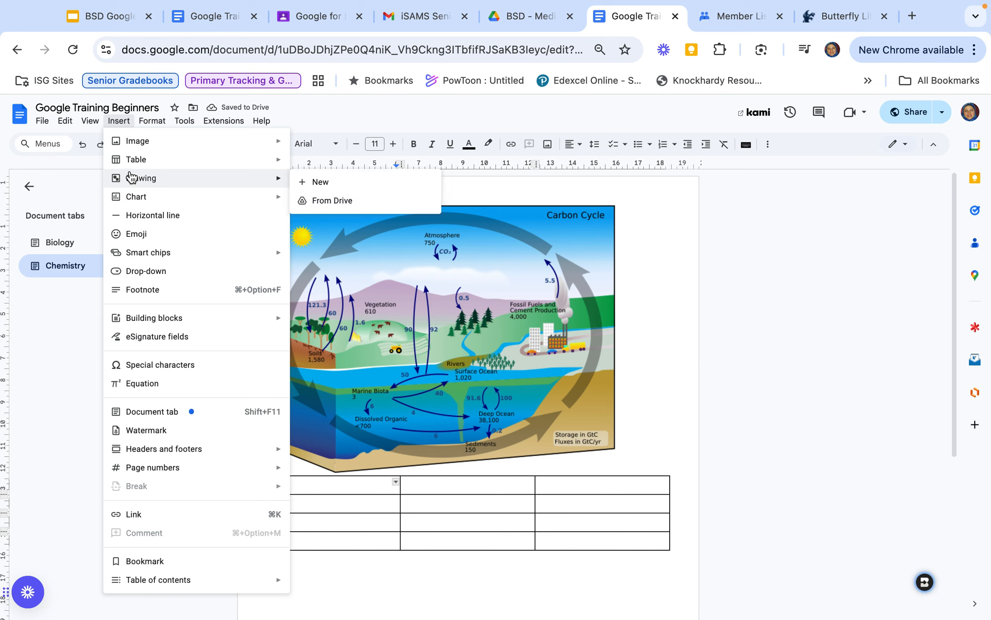
left_click(314, 183)
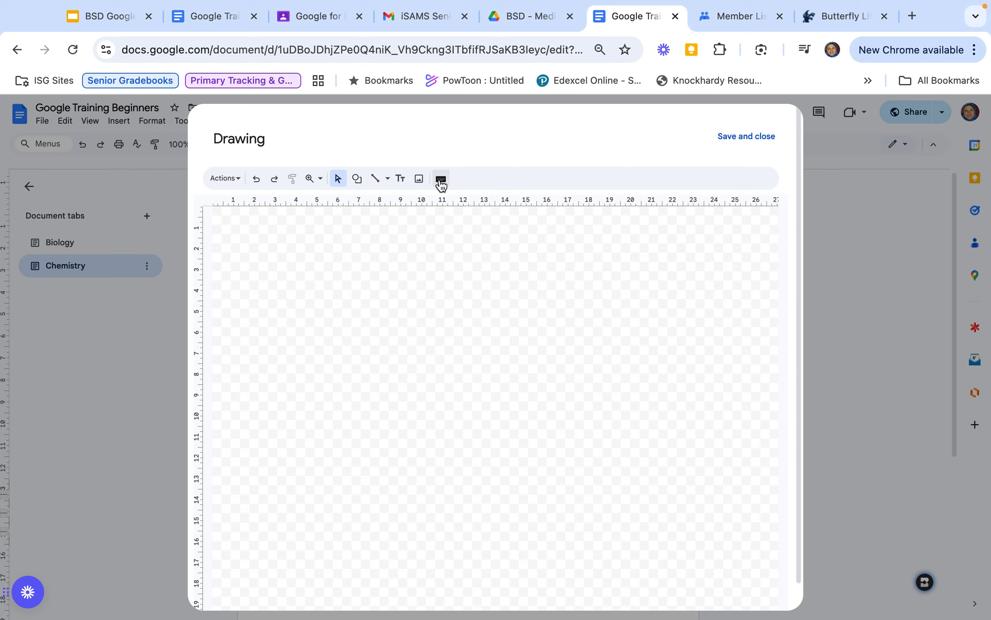
left_click(416, 274)
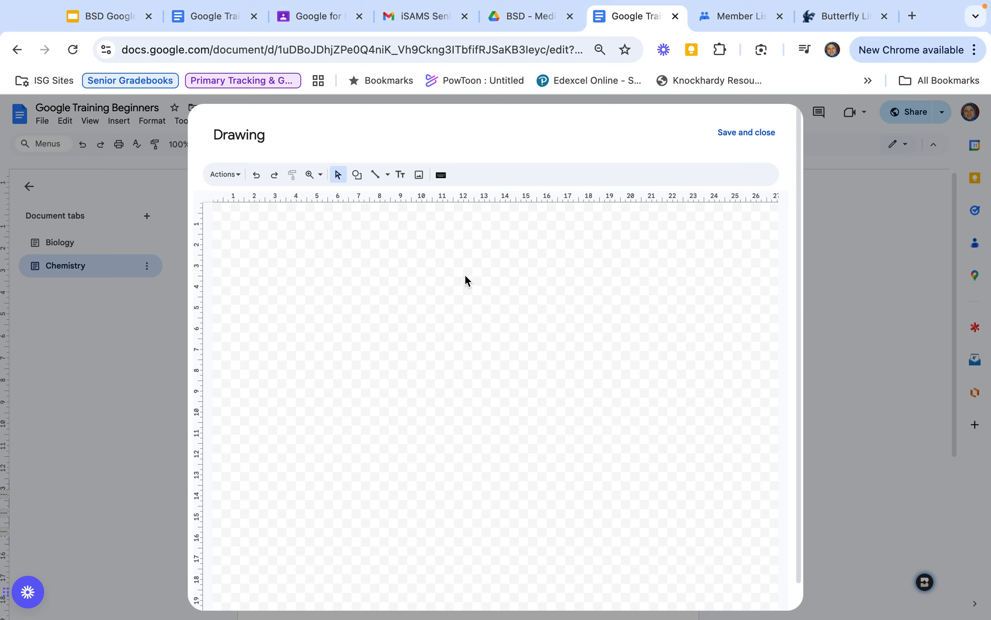
scroll(373, 217, "down", 1)
left_click(240, 153)
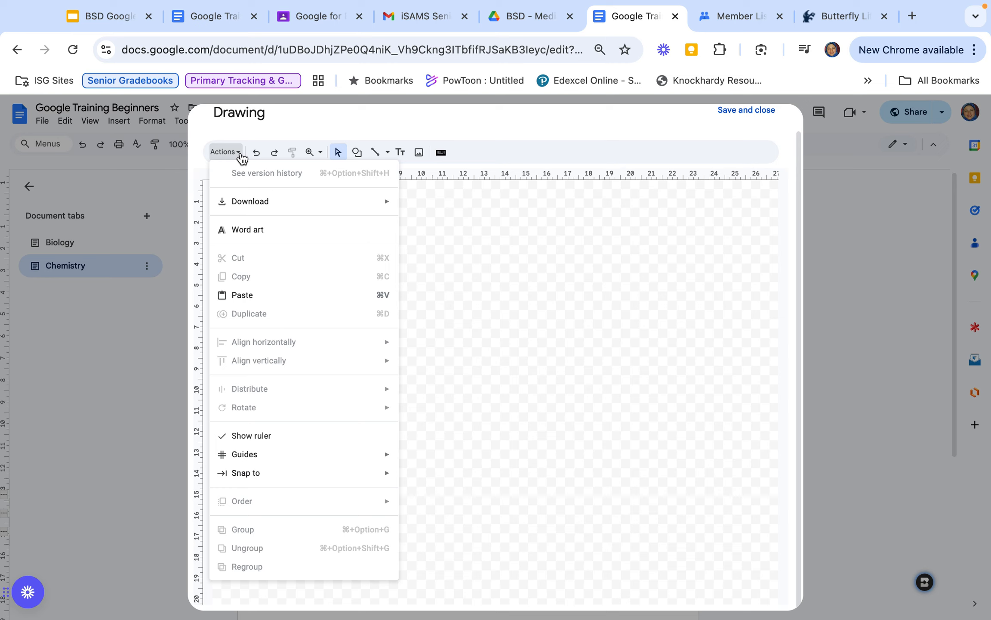
left_click(241, 153)
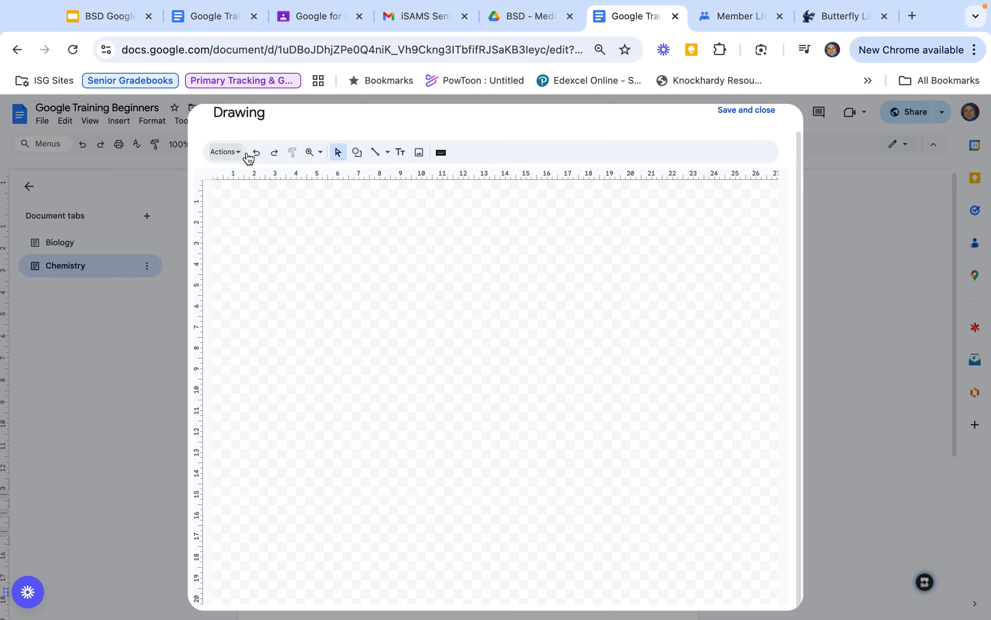
left_click(361, 160)
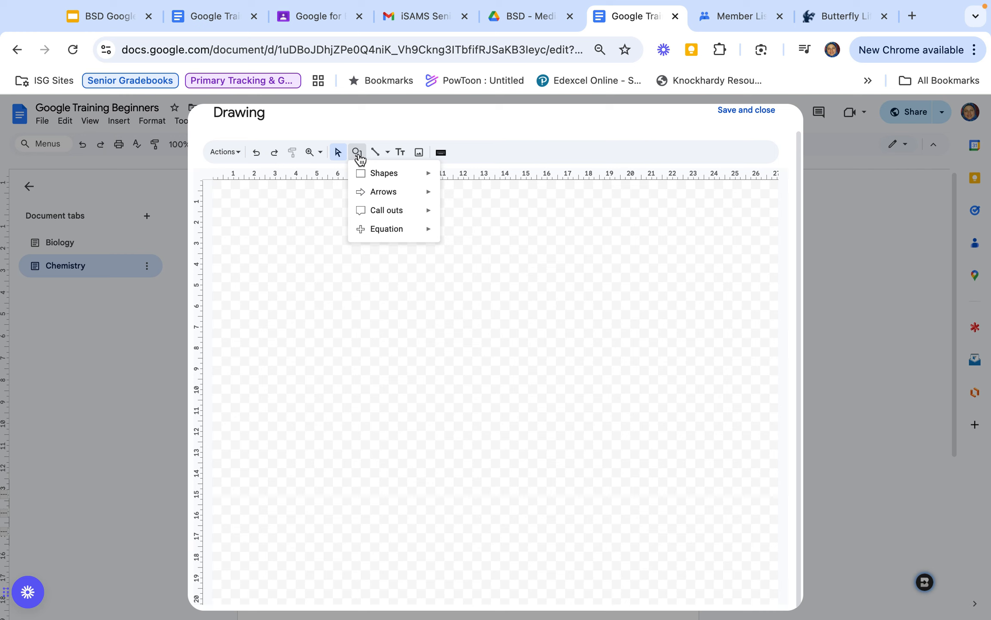
mouse_move(371, 176)
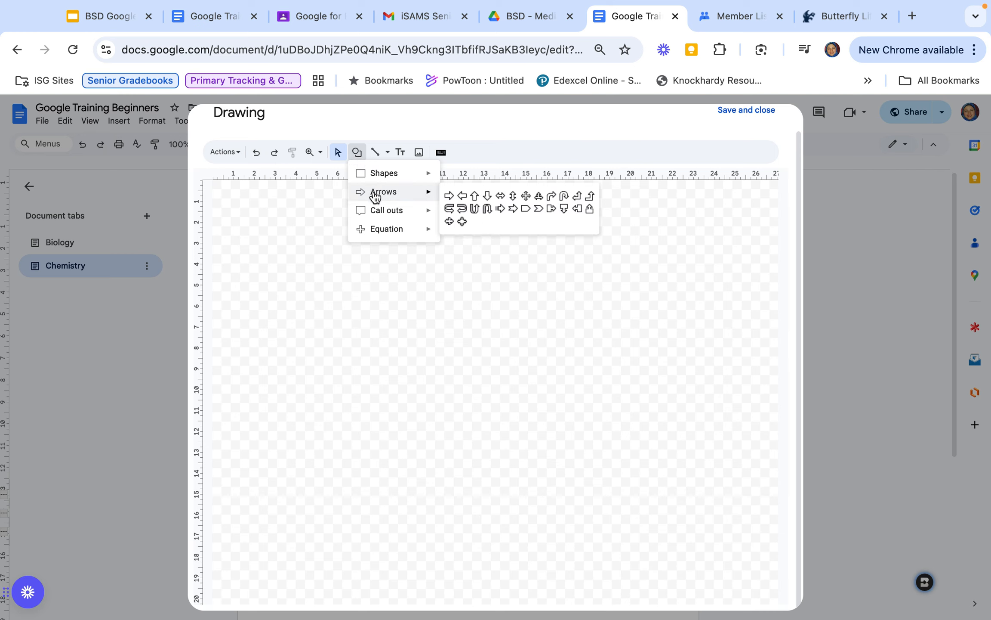
mouse_move(380, 227)
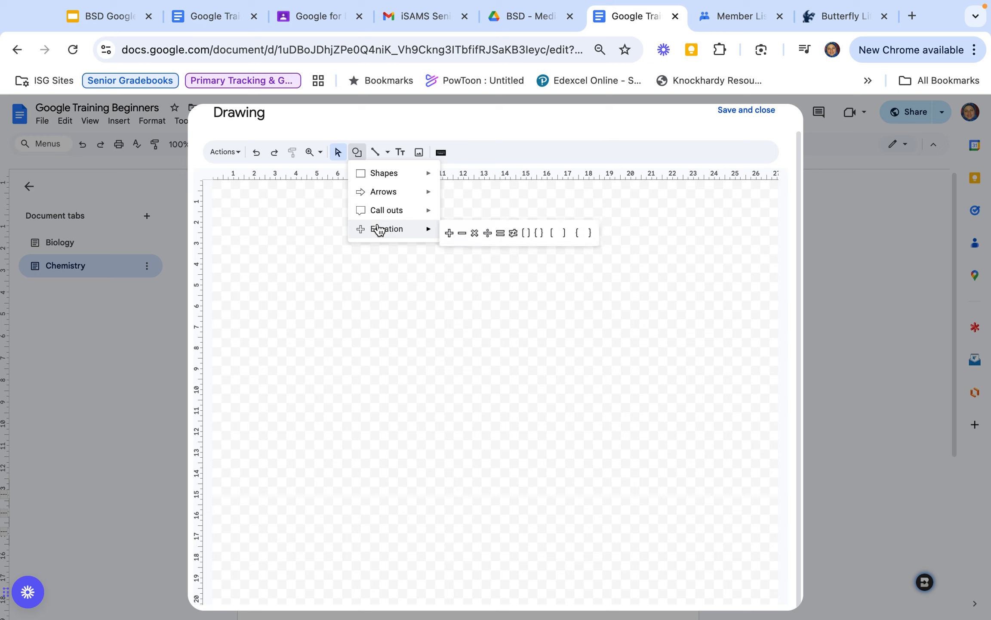
- Add a text box about 18 cm wide and 4 cm high containing "kjgnkgjfdngkljdngkfjd", then save and close the drawing
left_click(400, 154)
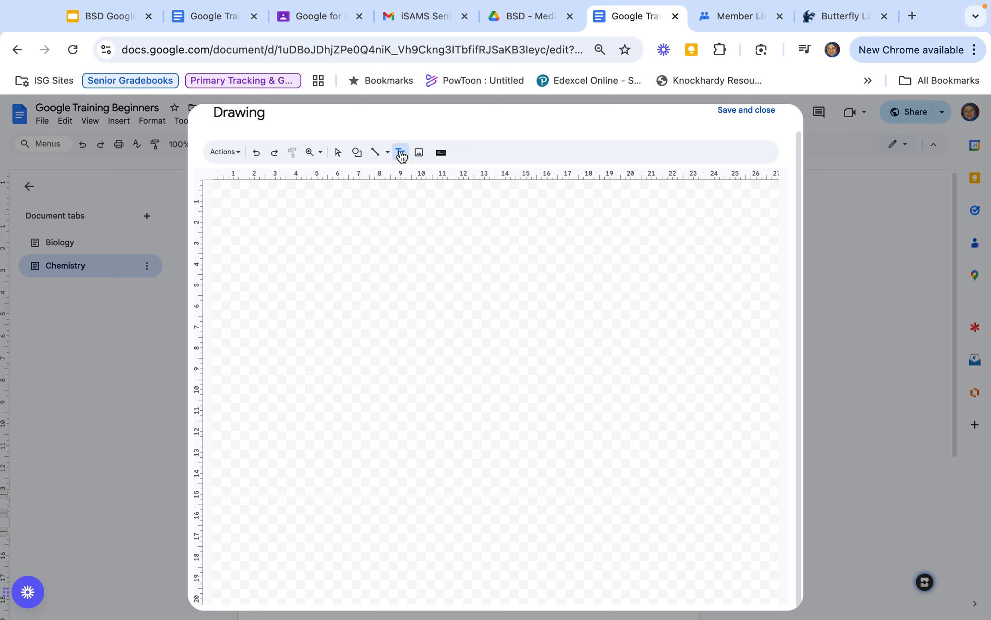
left_click_drag(261, 234, 639, 319)
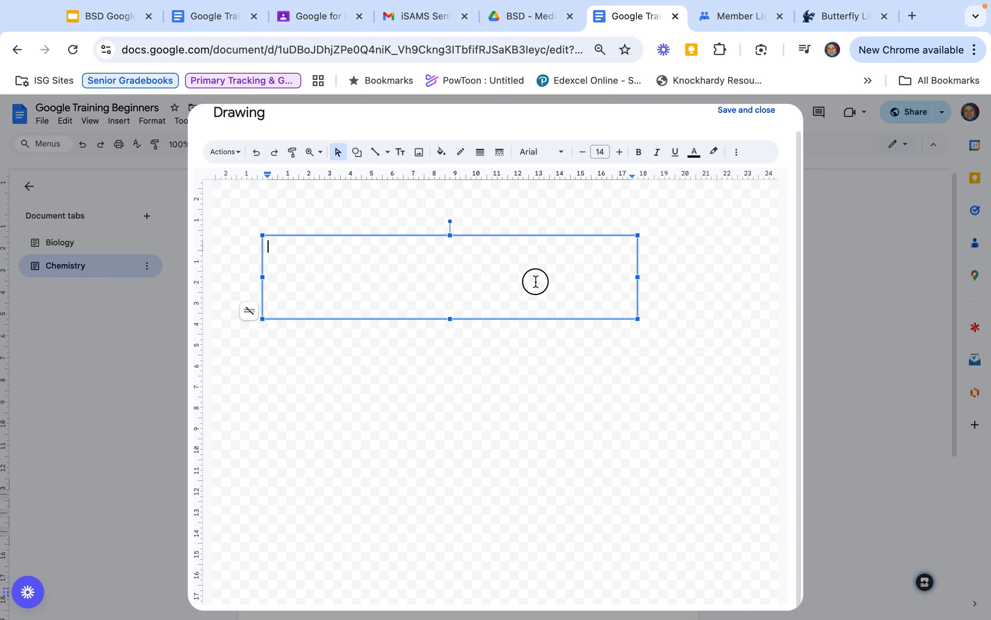
type("kjgnkgjfdngkljdngkfjd")
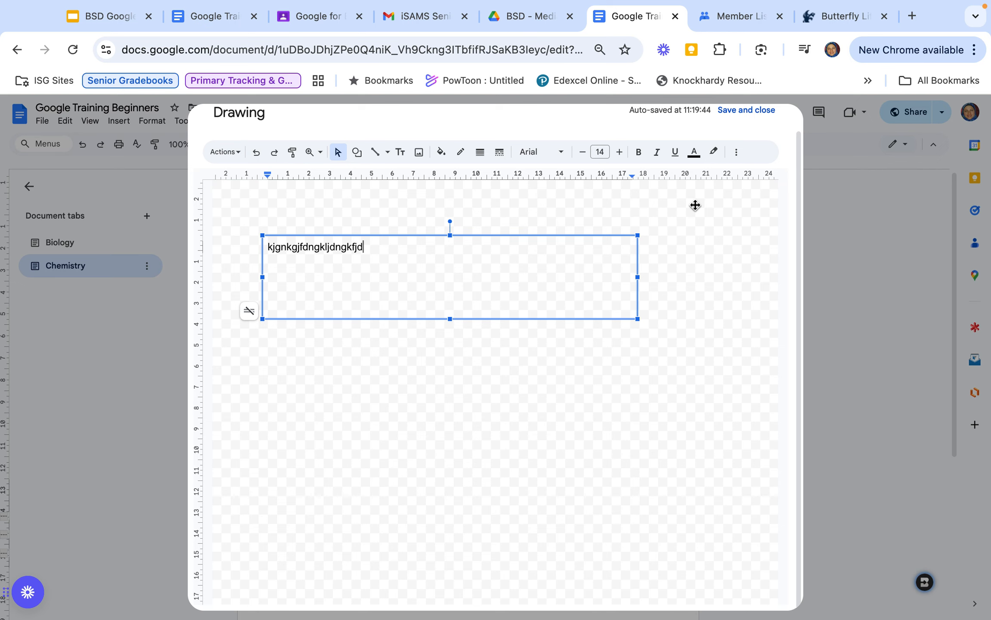
left_click(743, 113)
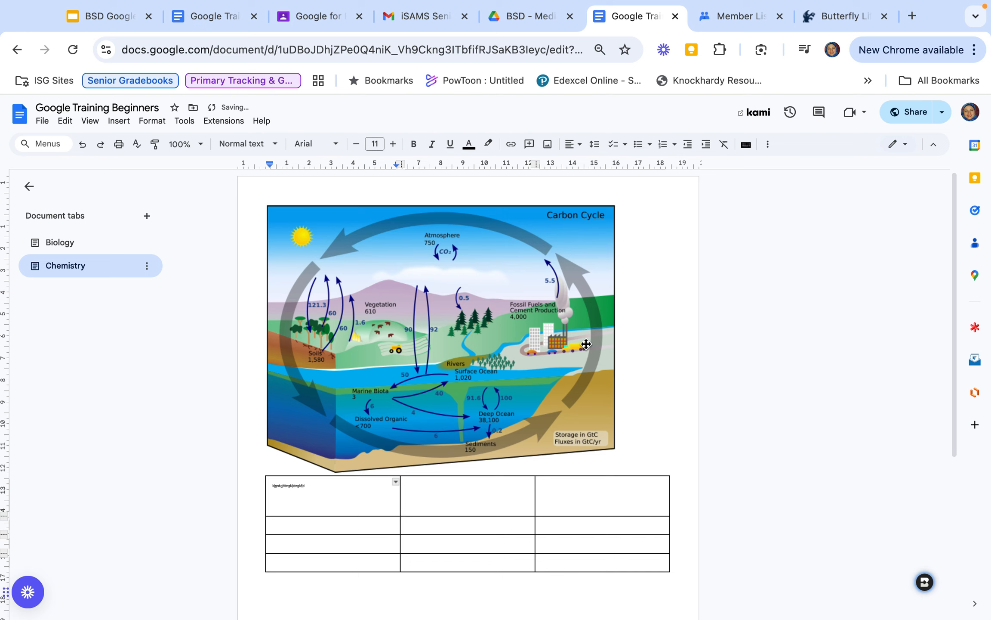
- Move the text box drawing from the table's first cell to below the table and enlarge it to about the table's width
scroll(452, 422, "down", 2)
left_click(364, 399)
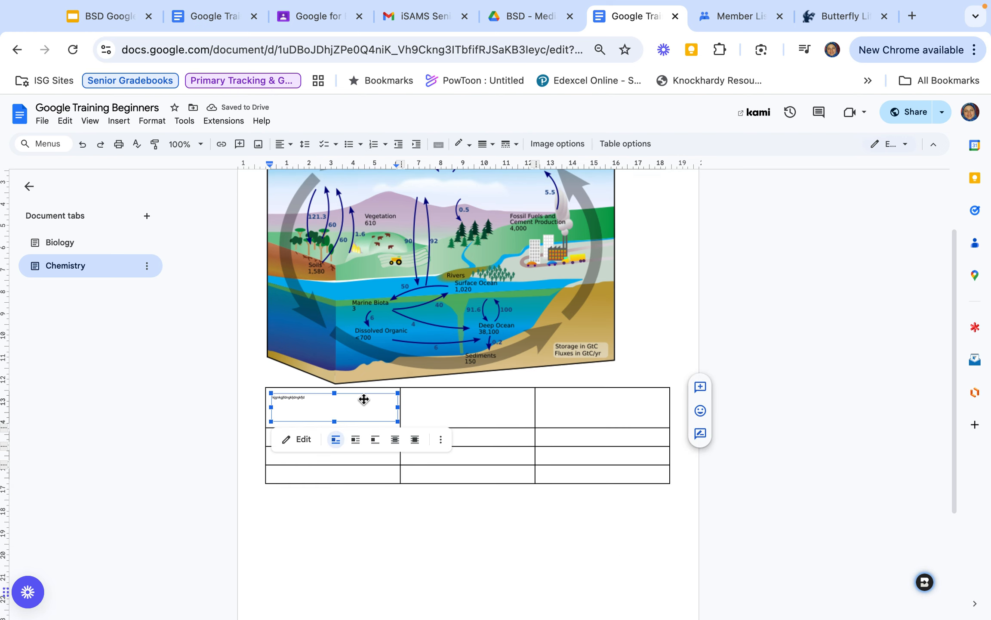
key("Delete")
left_click(342, 495)
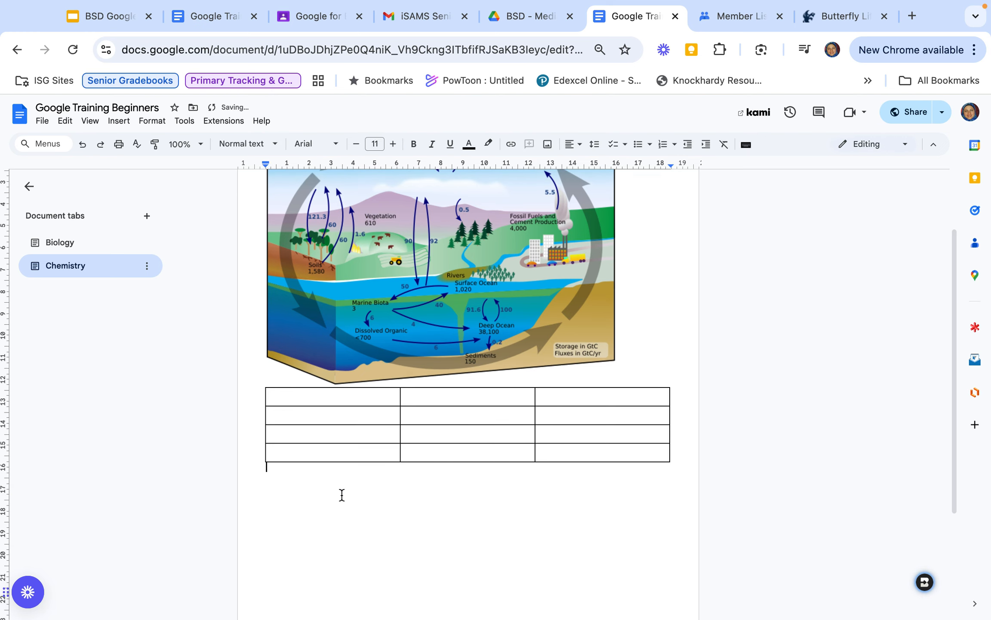
key("super+v")
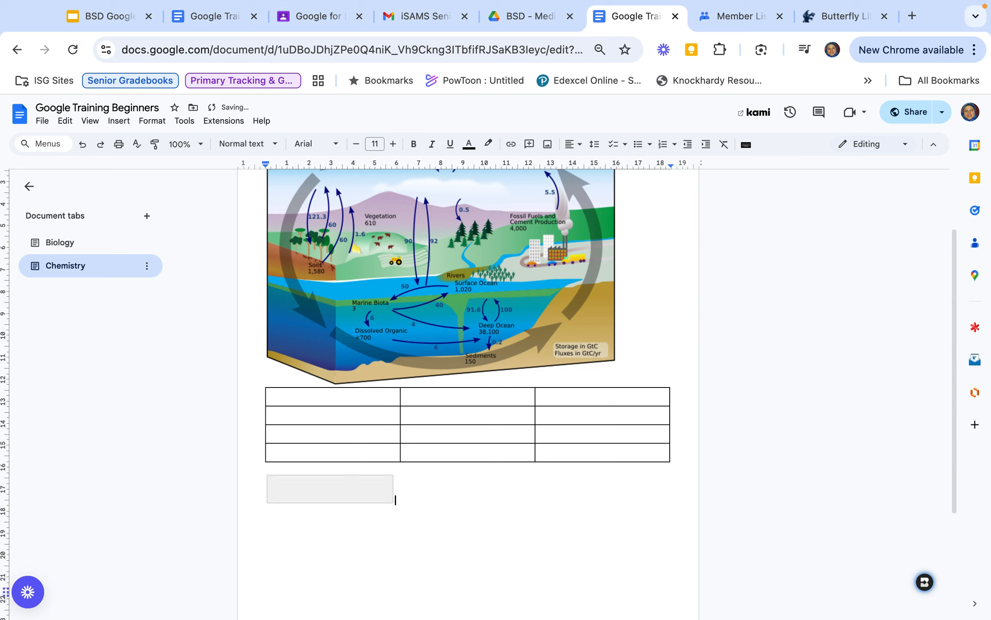
left_click(297, 492)
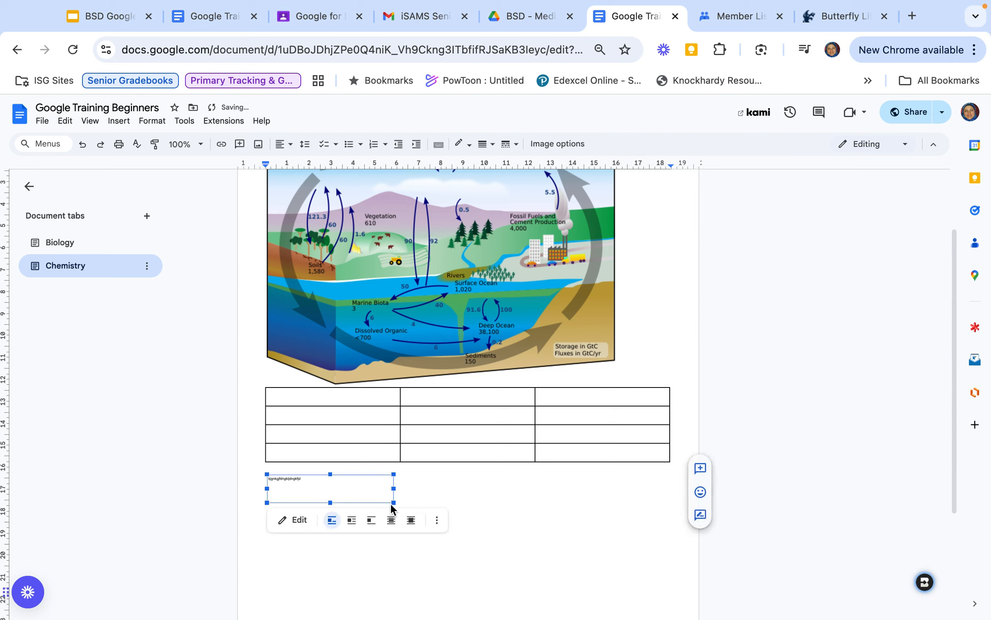
left_click_drag(390, 502, 589, 569)
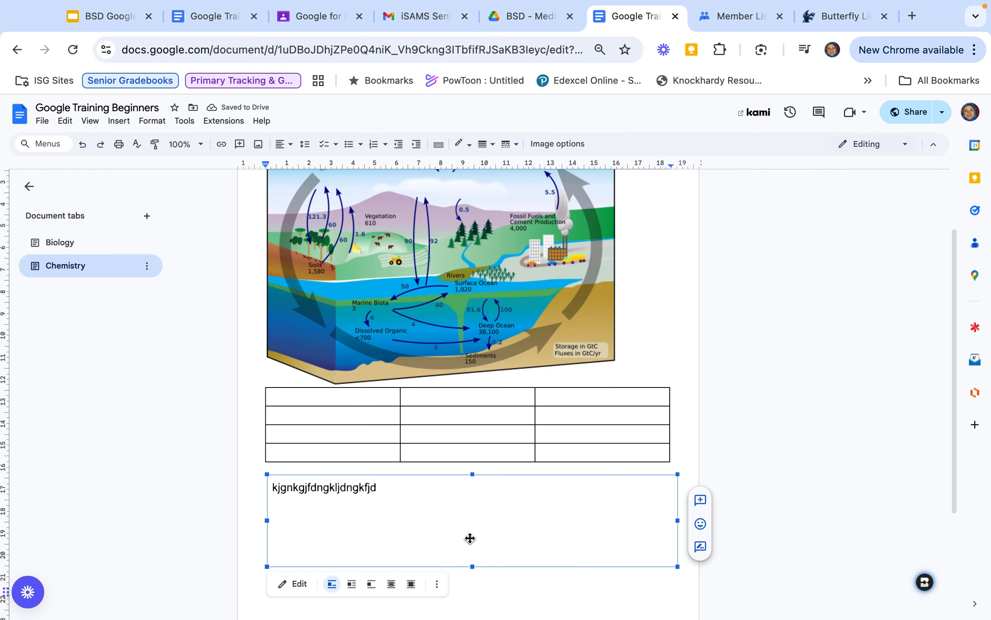
- Select the Carbon Cycle image above the table
scroll(471, 539, "down", 1)
scroll(470, 539, "down", 2)
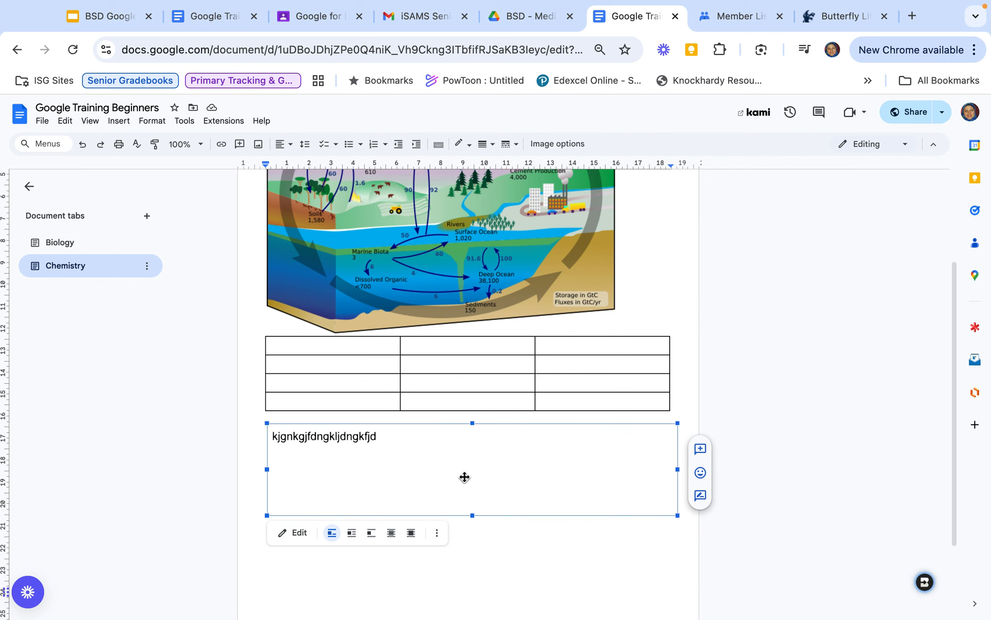
left_click(501, 298)
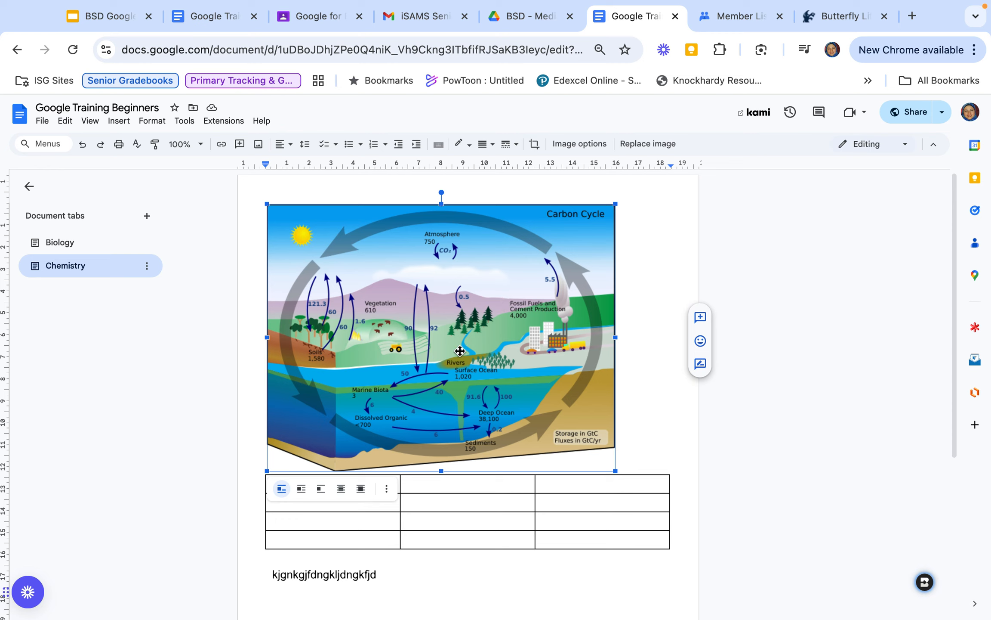